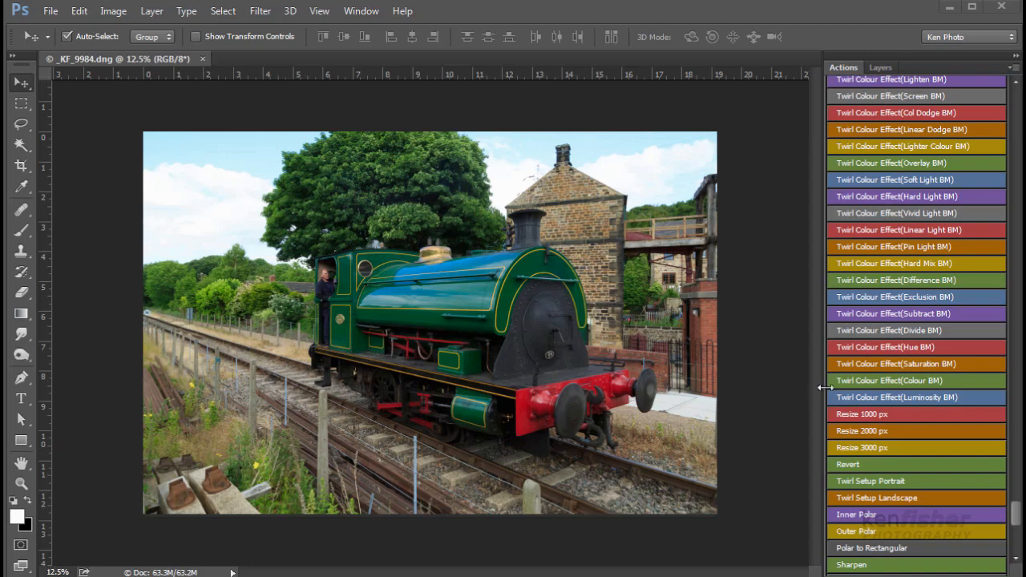
Step: Run the Resize 1000 px action on the locomotive photo
{"action": "left_click", "coordinate": [876, 419]}
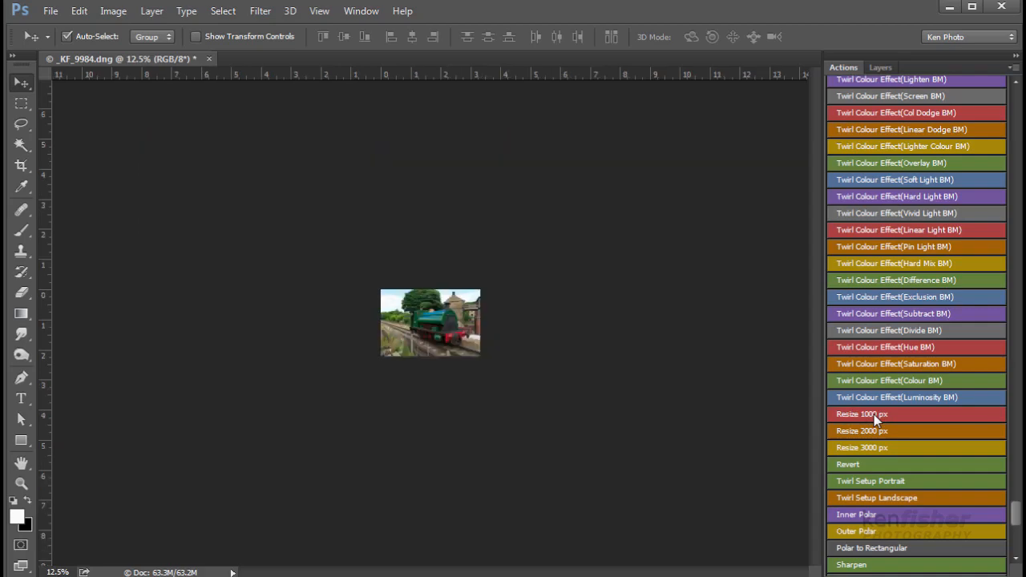
{"action": "key", "text": "ctrl+plus"}
{"action": "key", "text": "ctrl+plus"}
{"action": "key", "text": "ctrl+plus"}
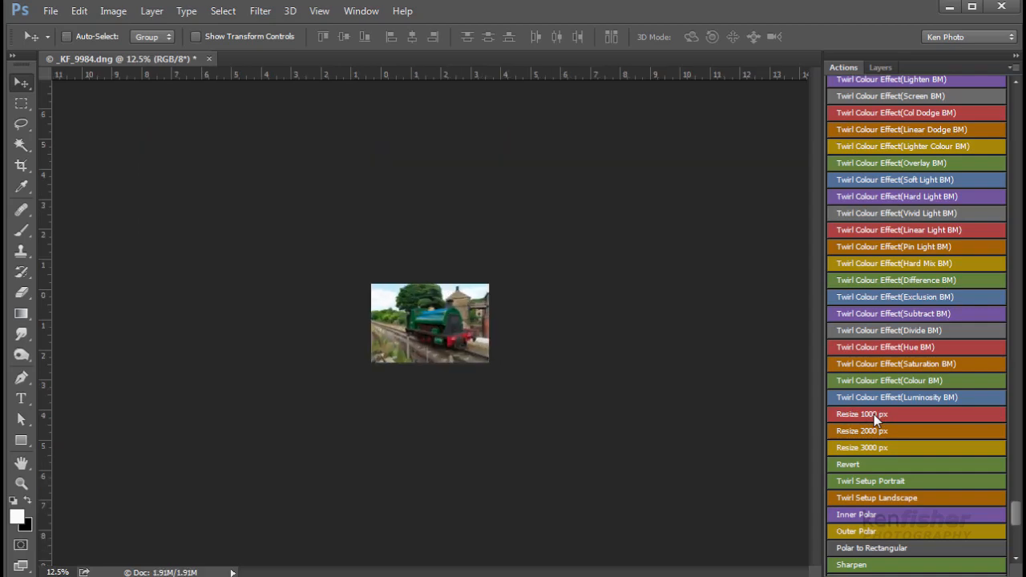
{"action": "key", "text": "ctrl+plus"}
{"action": "key", "text": "ctrl+plus"}
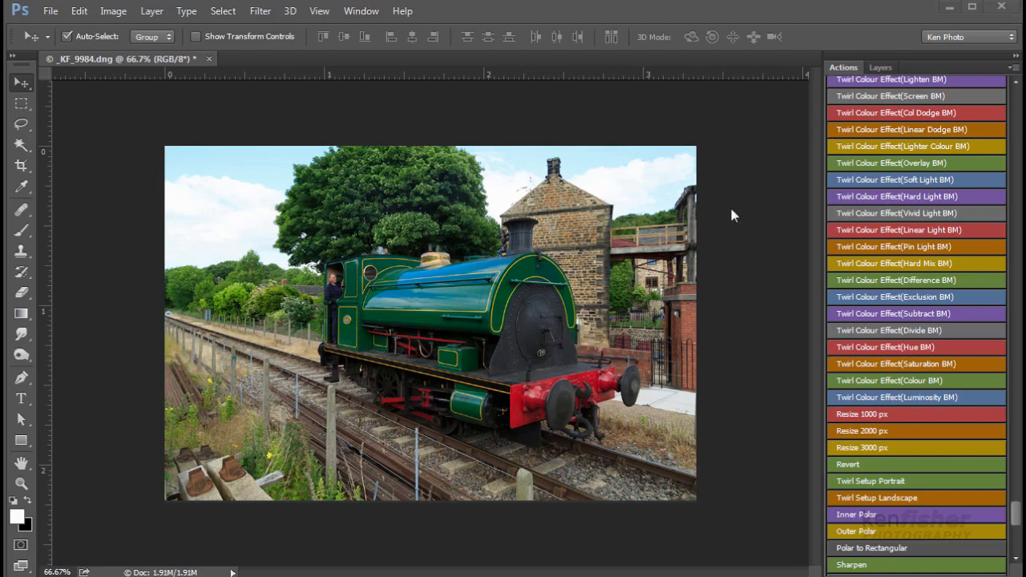
Step: Mirror the photo sideways and then vertically with the Twirl Setup Portrait and Twirl Setup Landscape actions
{"action": "key", "text": "ctrl+minus"}
{"action": "key", "text": "ctrl+minus"}
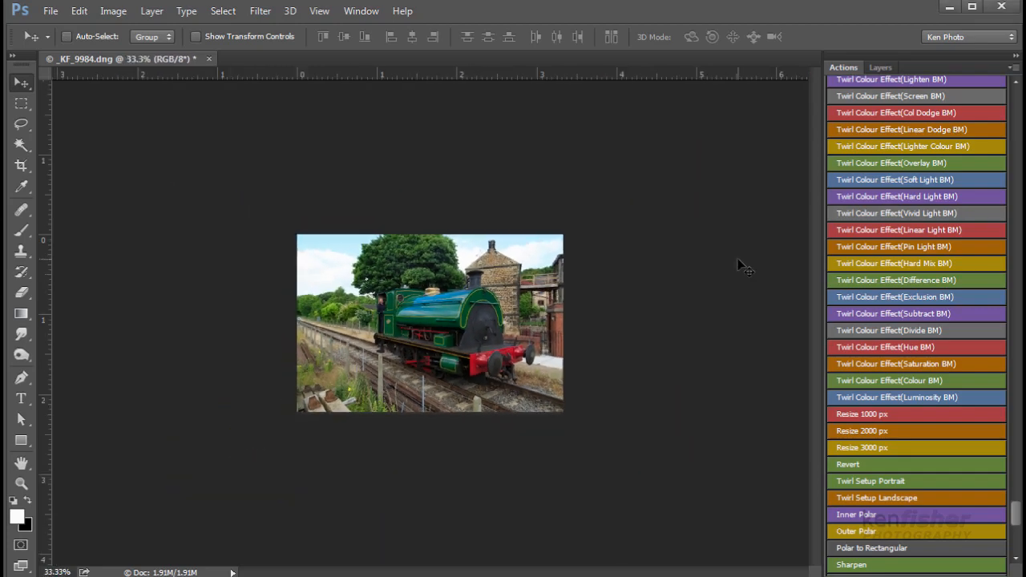
{"action": "key", "text": "ctrl+minus"}
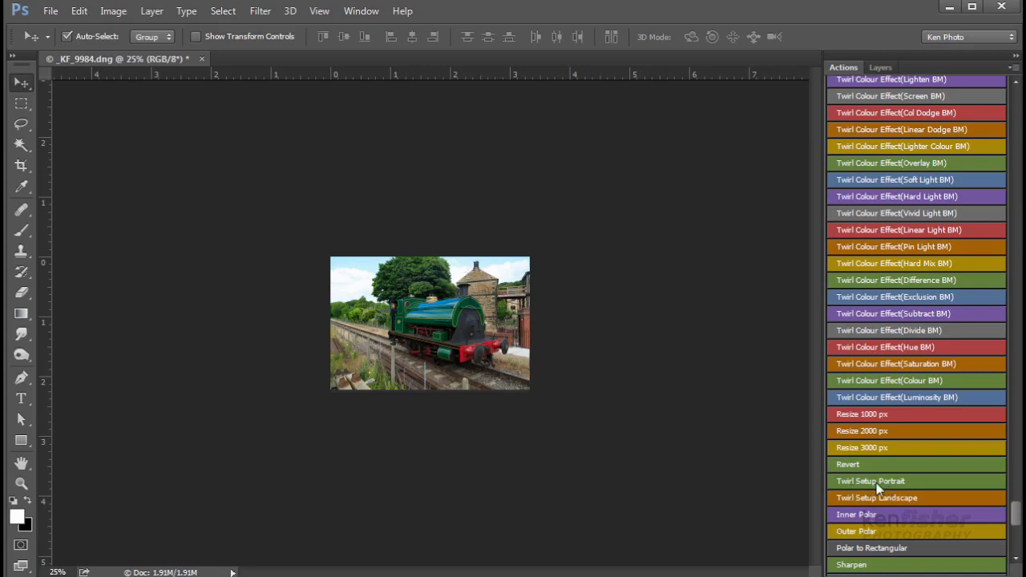
{"action": "left_click", "coordinate": [898, 482]}
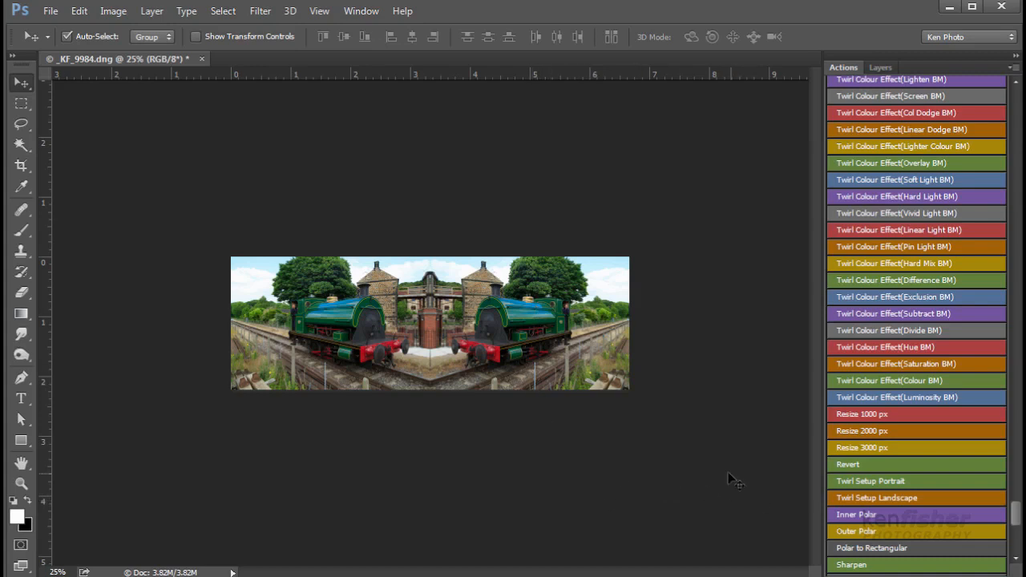
{"action": "left_click", "coordinate": [865, 496]}
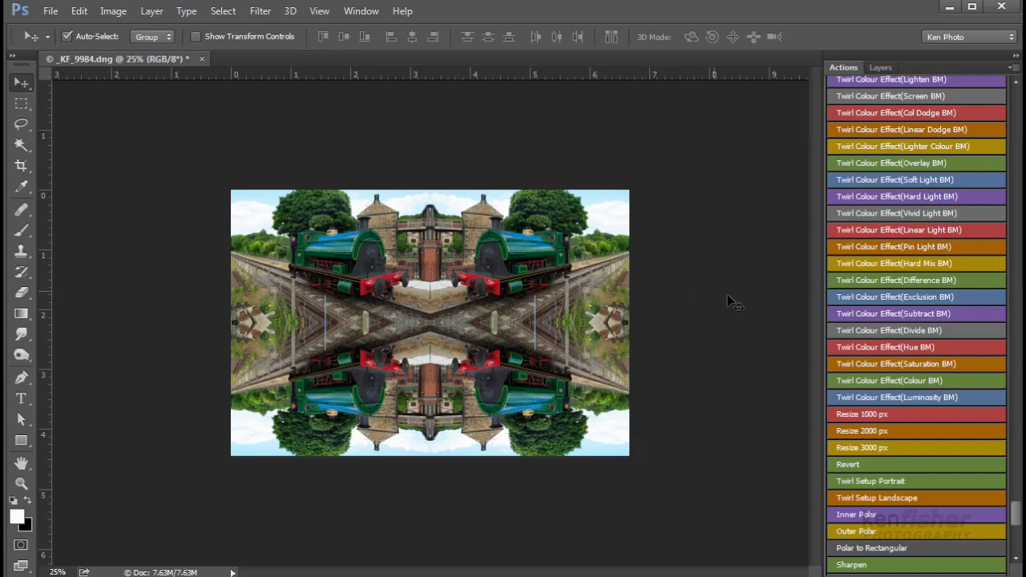
Step: Shrink the four-way mirrored image with the Resize 1000 px action
{"action": "left_click", "coordinate": [869, 417]}
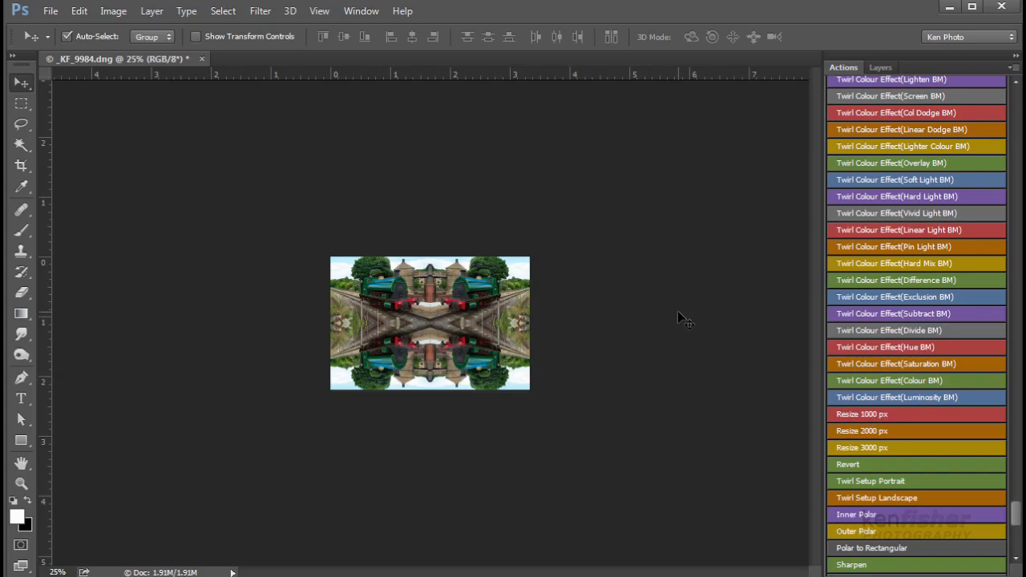
{"action": "key", "text": "ctrl+plus"}
{"action": "key", "text": "ctrl+plus"}
{"action": "key", "text": "ctrl+plus"}
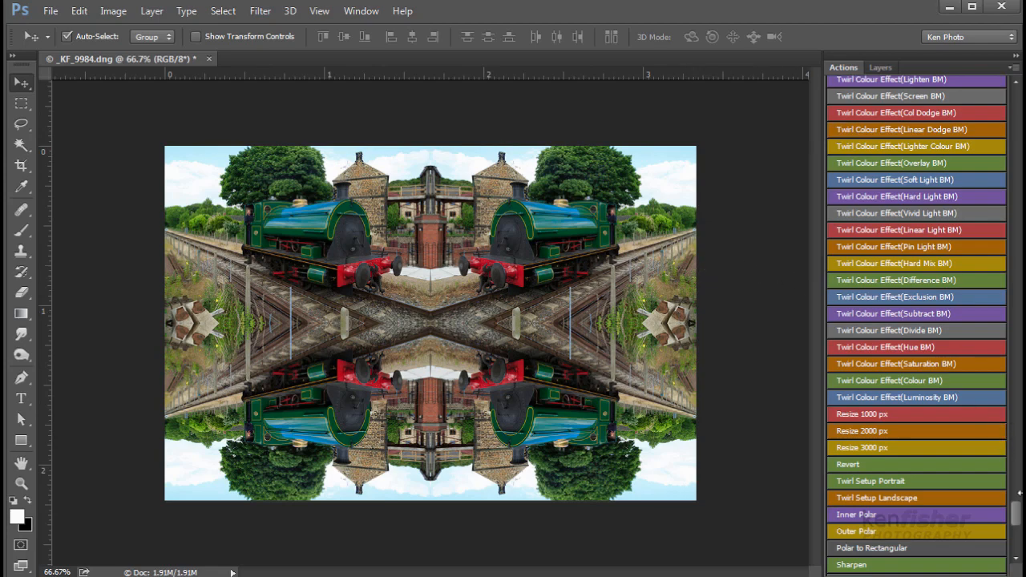
Step: Run the Twirl Colour Effect(Lighten BM) action, setting the first twirl angle to -120° and the second to 120°
{"action": "scroll", "coordinate": [1019, 515], "scroll_direction": "up", "scroll_amount": 3}
{"action": "scroll", "coordinate": [1018, 514], "scroll_direction": "up", "scroll_amount": 1}
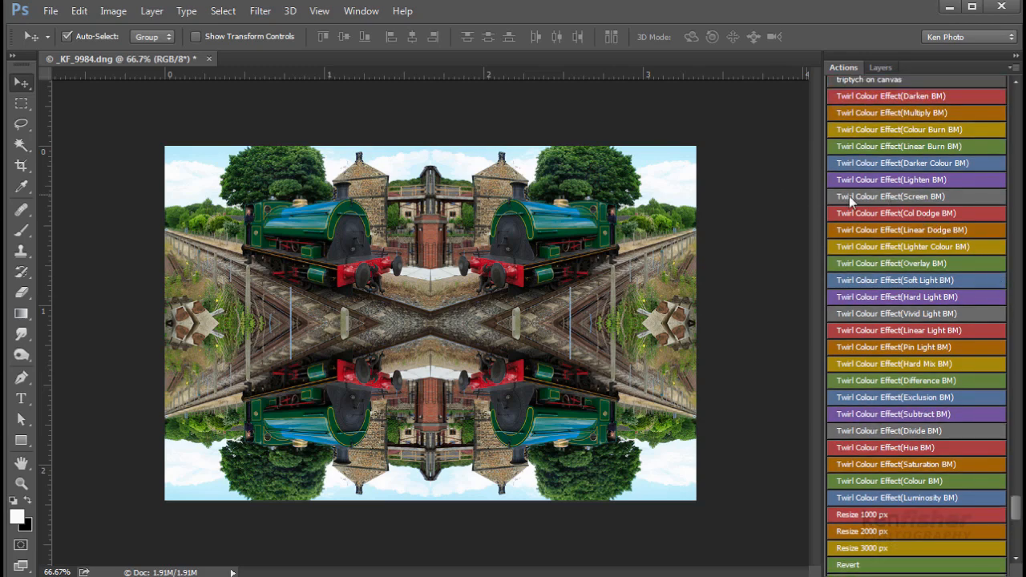
{"action": "left_click", "coordinate": [926, 180]}
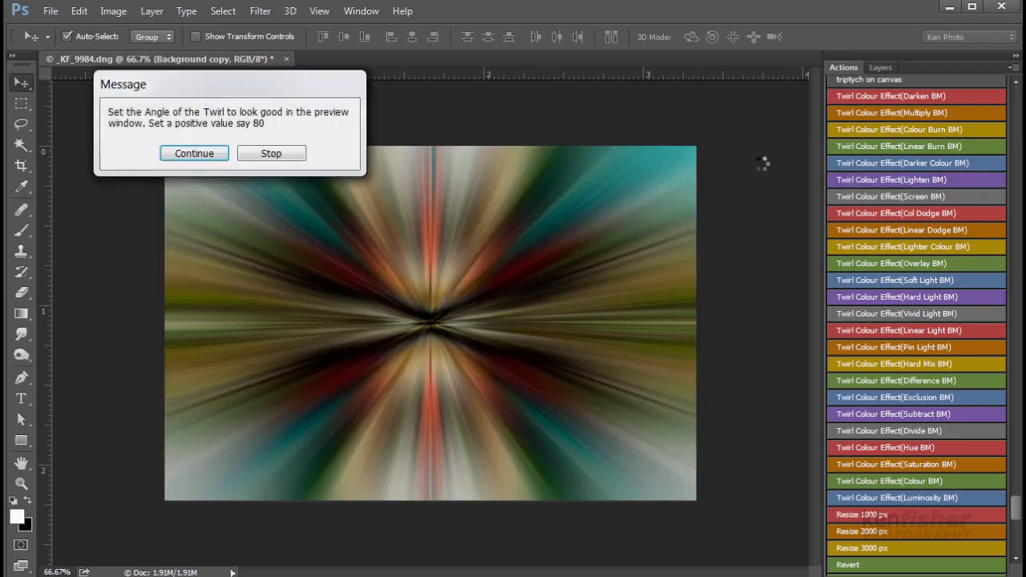
{"action": "left_click", "coordinate": [192, 153]}
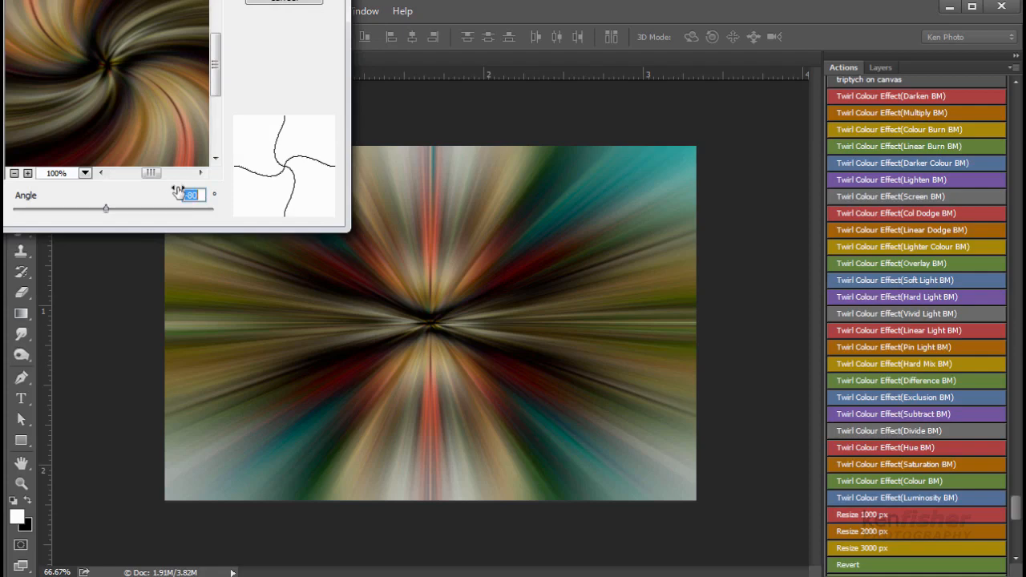
{"action": "type", "text": "-120"}
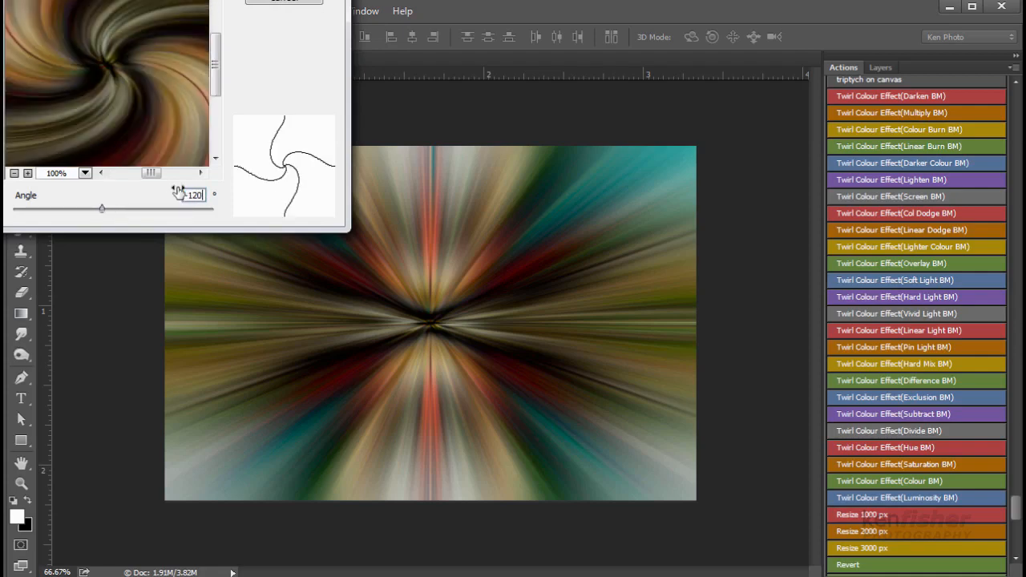
{"action": "left_click", "coordinate": [284, 0]}
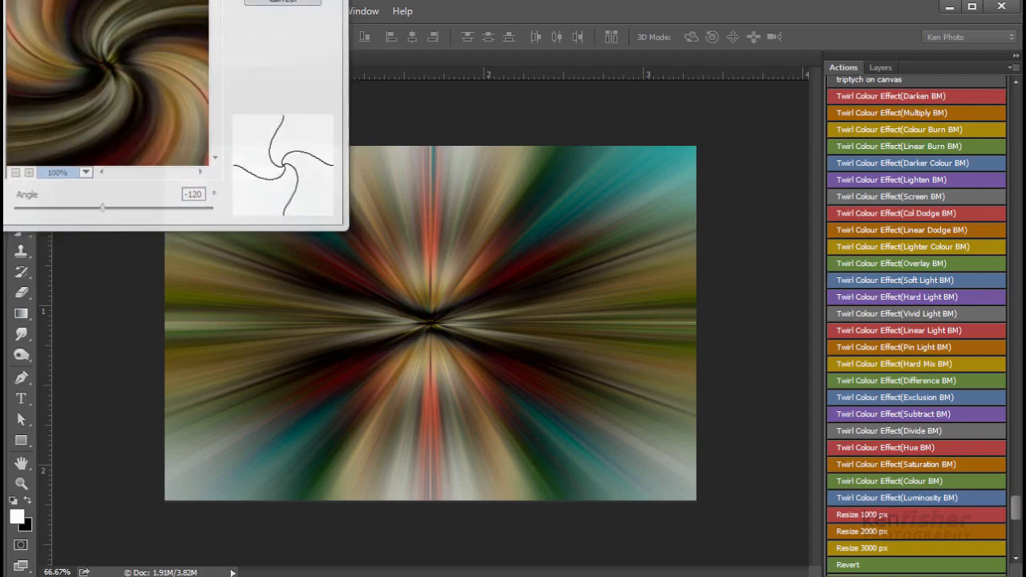
{"action": "left_click", "coordinate": [200, 154]}
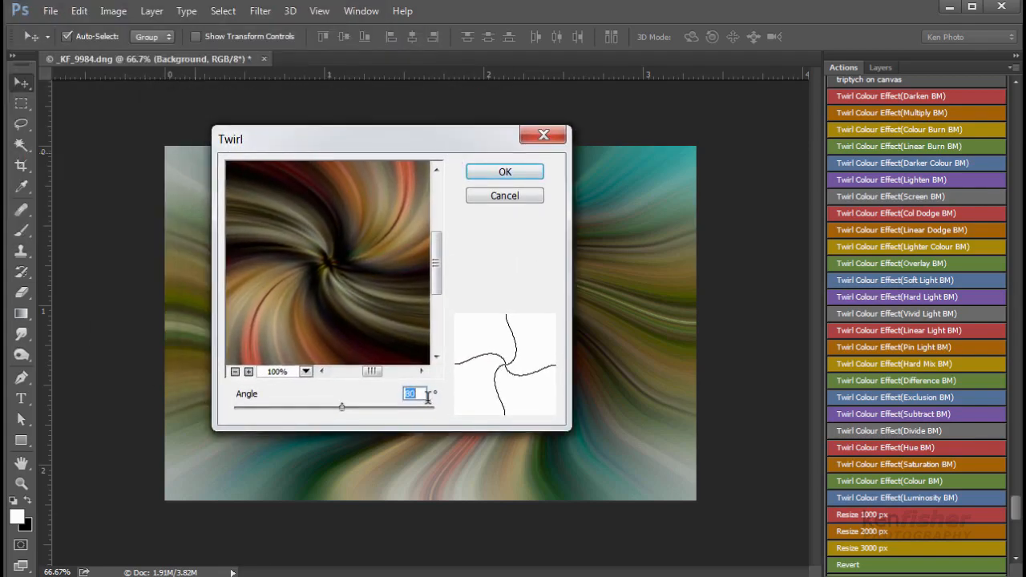
{"action": "type", "text": "120"}
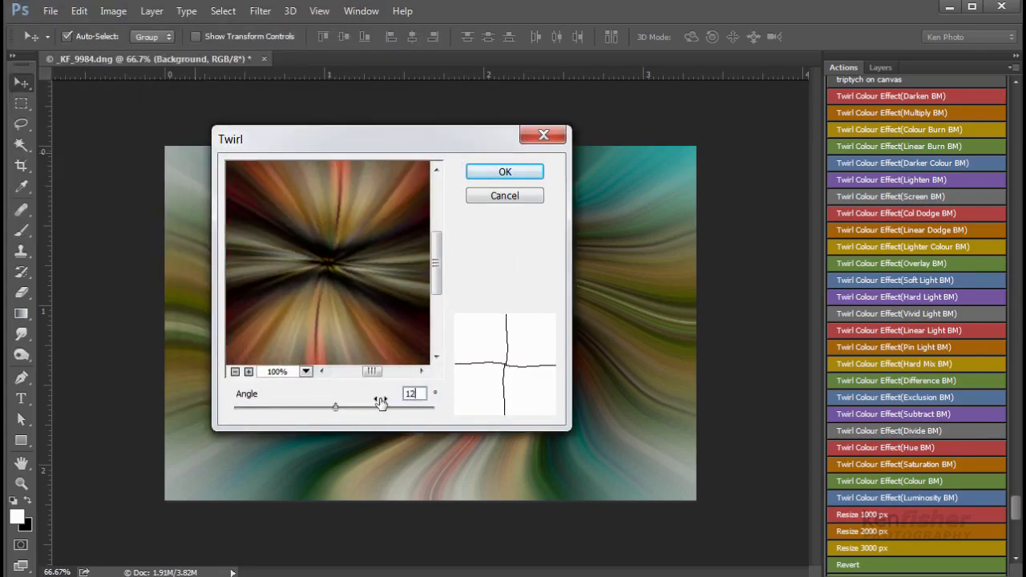
{"action": "left_click", "coordinate": [506, 171]}
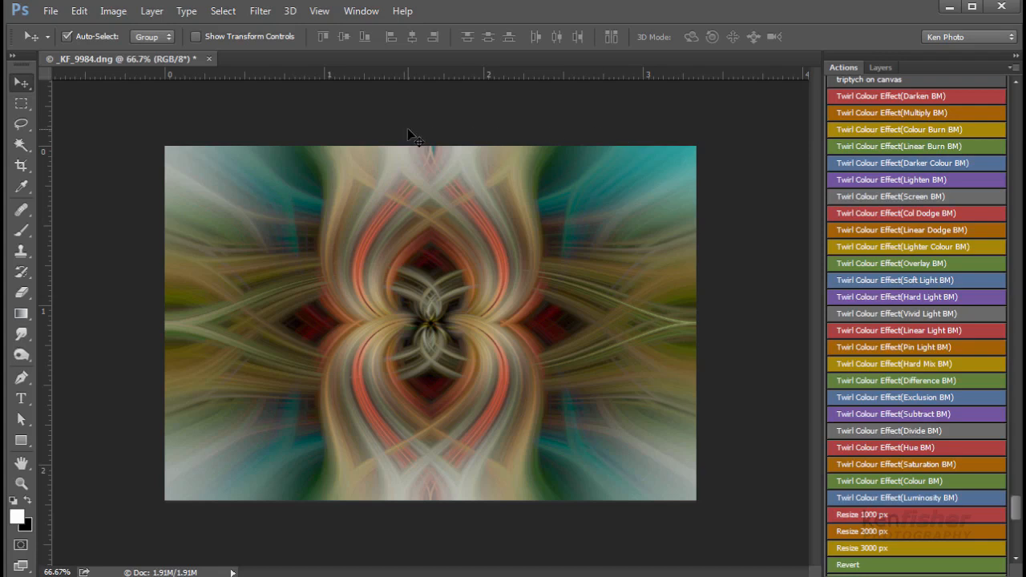
Step: Rotate the twirl artwork's canvas 90° clockwise and run the Resize 1000 px action on it
{"action": "left_click", "coordinate": [112, 12]}
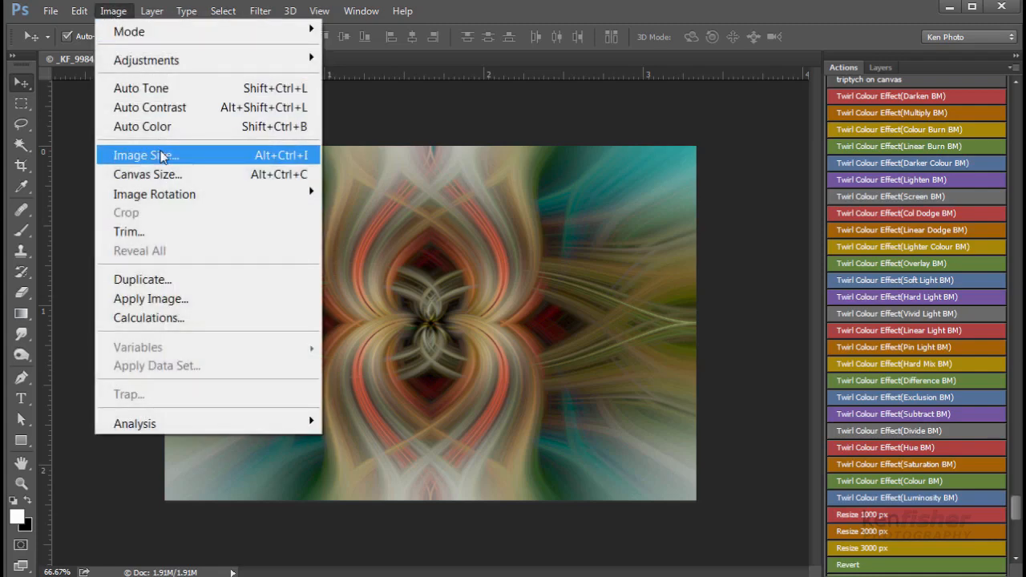
{"action": "mouse_move", "coordinate": [182, 202]}
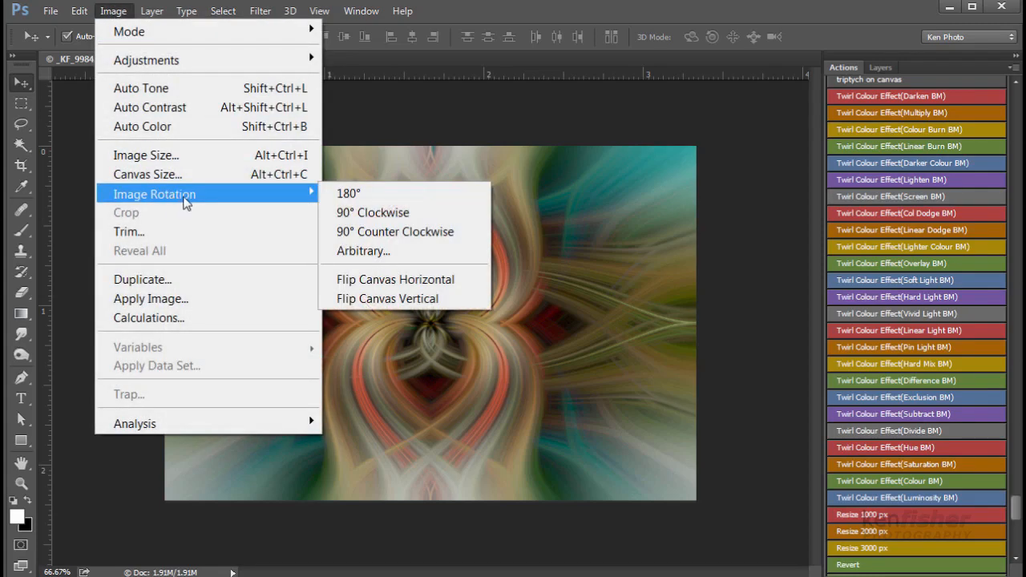
{"action": "left_click", "coordinate": [407, 215]}
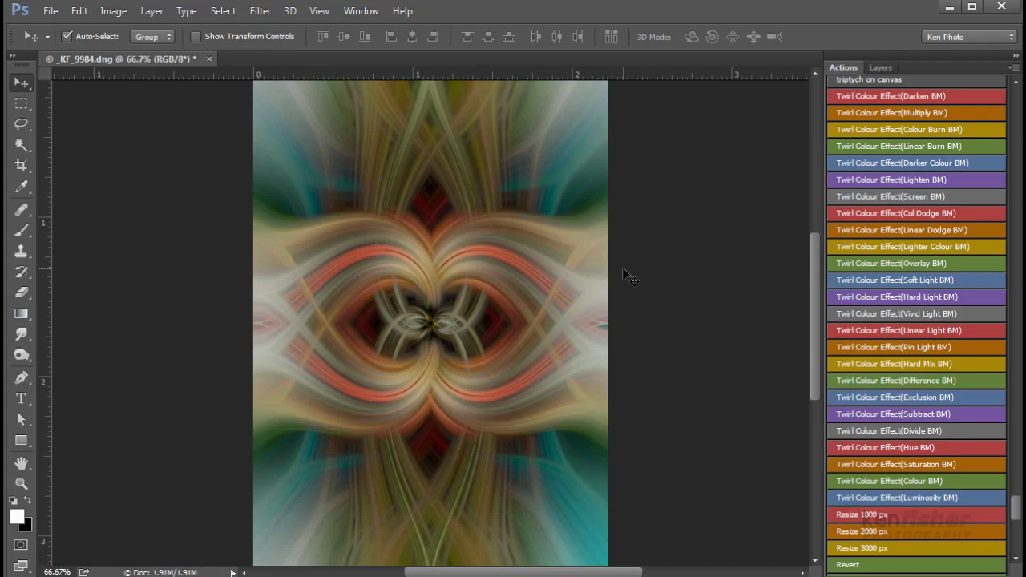
{"action": "key", "text": "ctrl"}
{"action": "key", "text": "ctrl+minus"}
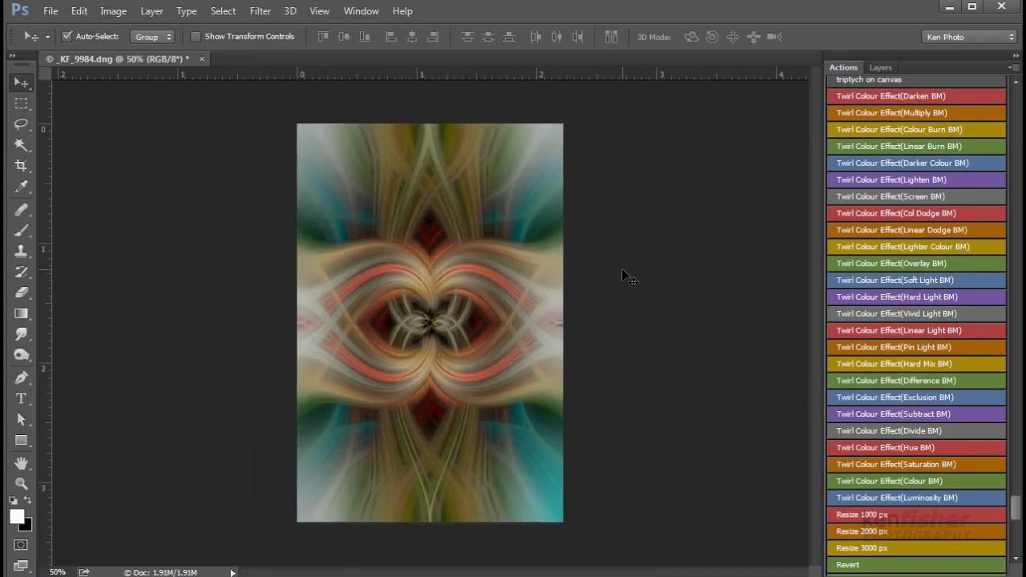
{"action": "left_click", "coordinate": [895, 517]}
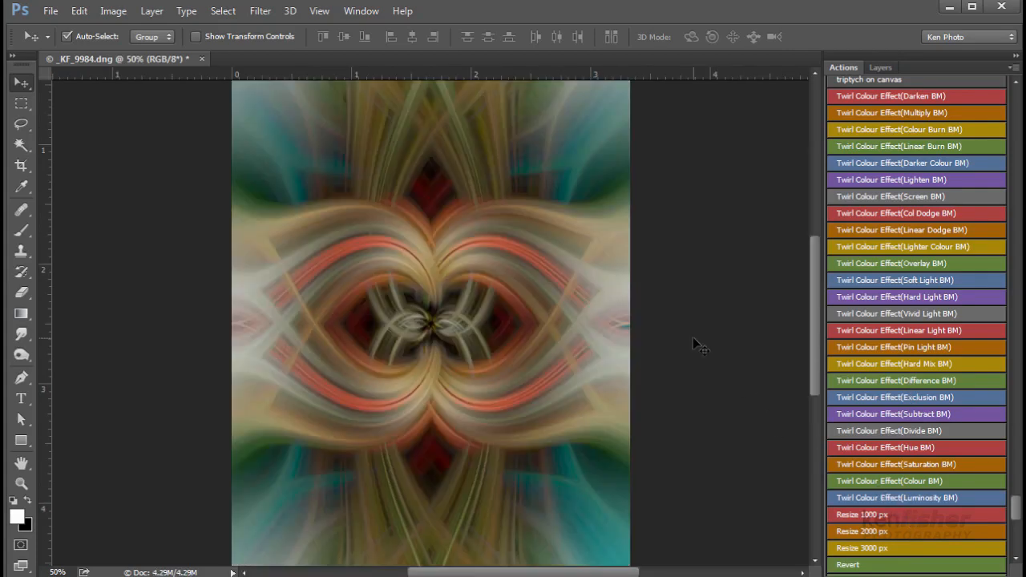
{"action": "key", "text": "ctrl+minus"}
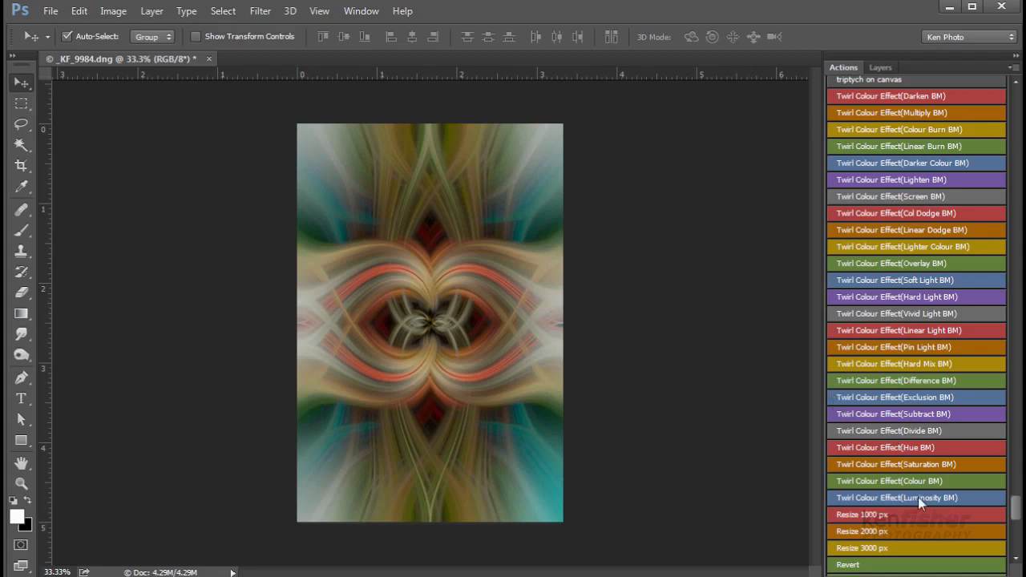
Step: Repeat the Twirl Setup Portrait action three times to mirror the artwork into a row of eight motifs
{"action": "left_click_drag", "start_coordinate": [1017, 518], "coordinate": [1019, 525]}
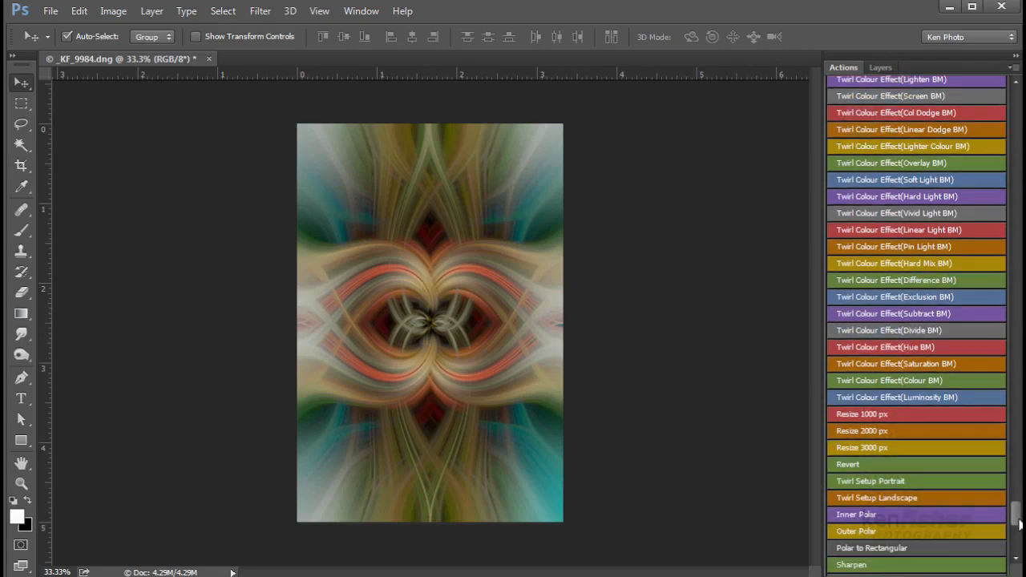
{"action": "left_click", "coordinate": [870, 480]}
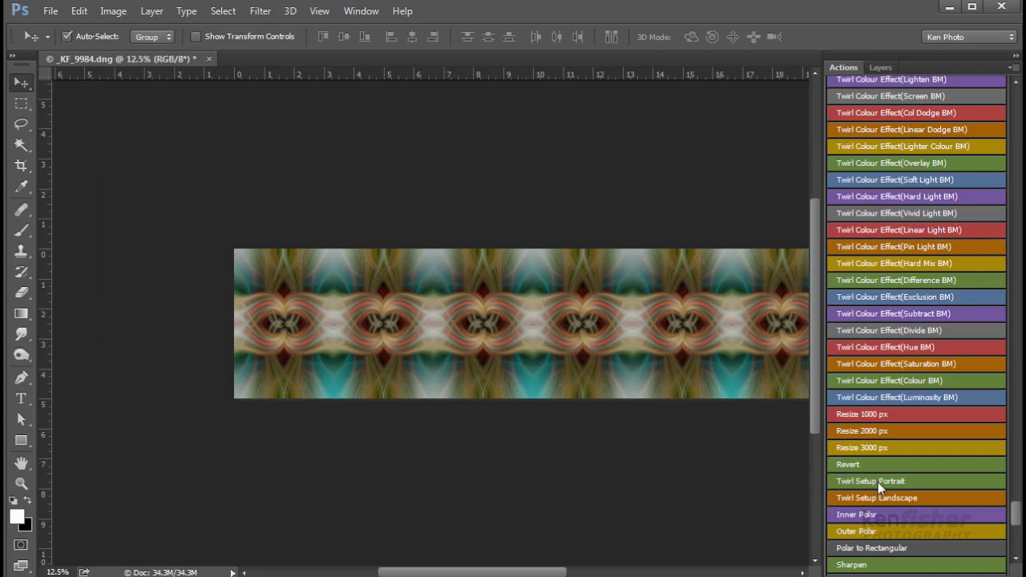
{"action": "left_click_drag", "start_coordinate": [537, 574], "coordinate": [590, 572]}
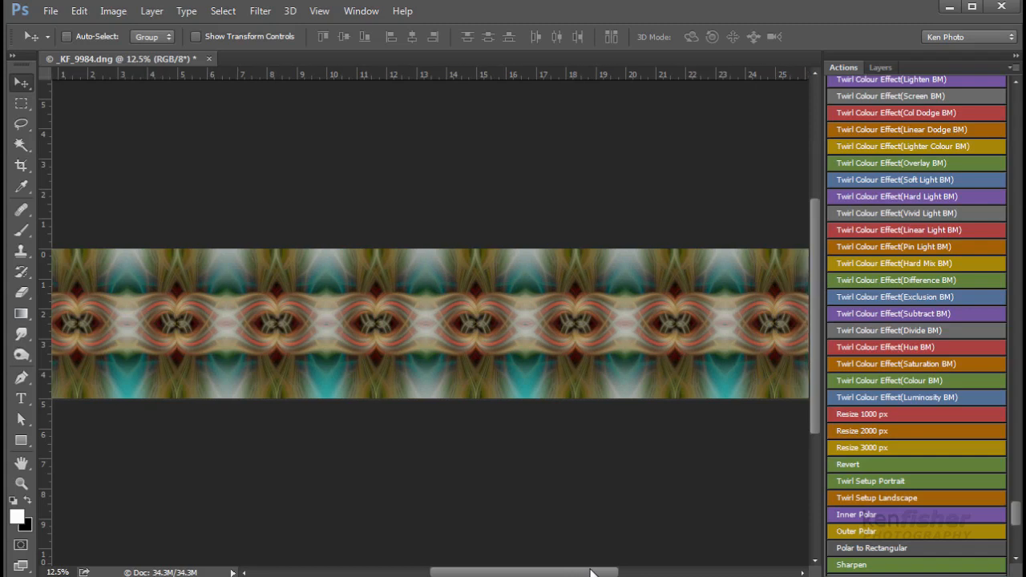
{"action": "key", "text": "ctrl+minus"}
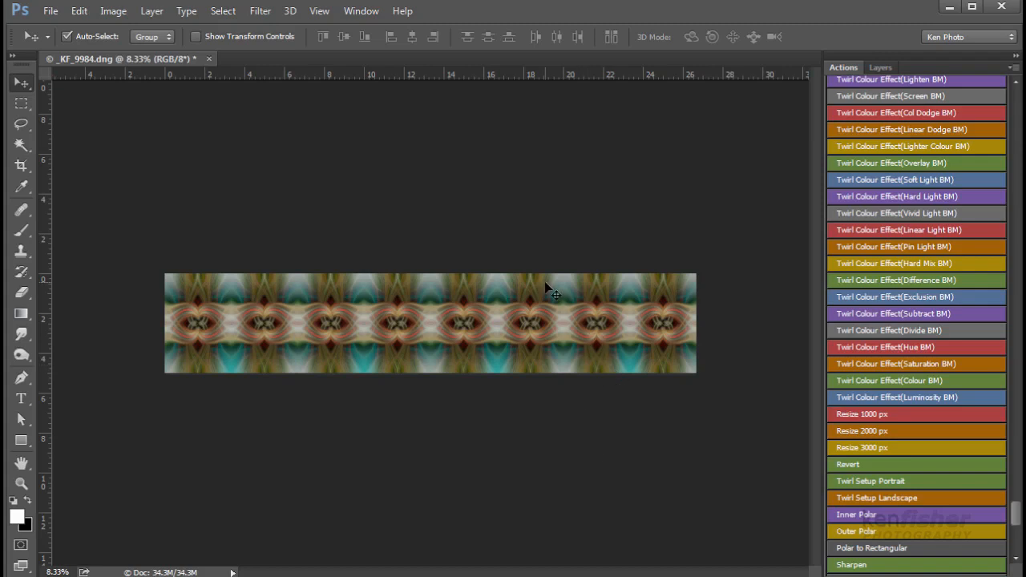
Step: Repeat the Twirl Setup Landscape action three times to mirror the strip downward into eight rows
{"action": "left_click", "coordinate": [898, 502]}
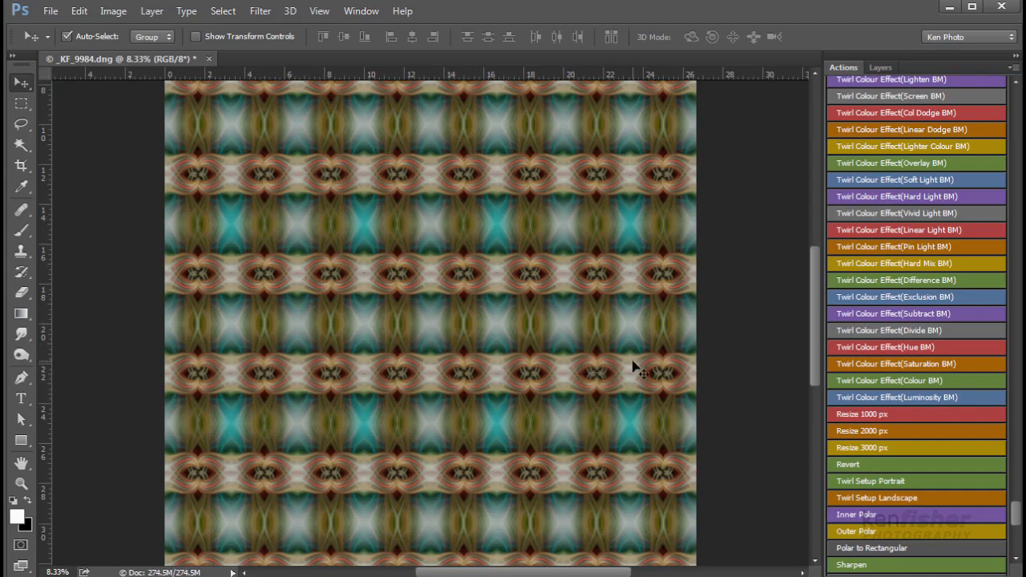
{"action": "key", "text": "ctrl+minus"}
{"action": "key", "text": "ctrl+minus"}
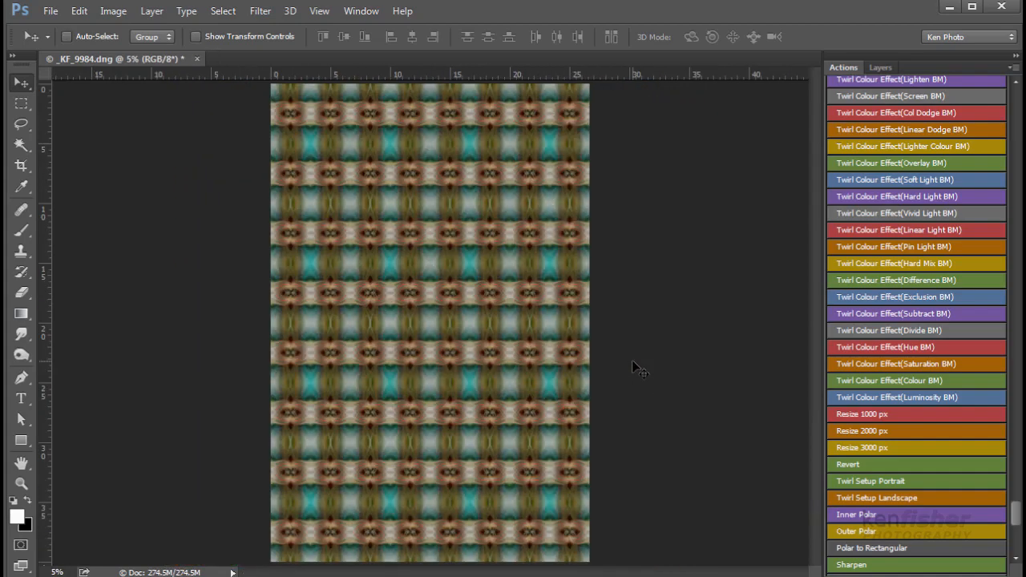
{"action": "key", "text": "ctrl"}
Step: Reduce the tiled pattern with the Resize 1000 px action
{"action": "left_click", "coordinate": [879, 416]}
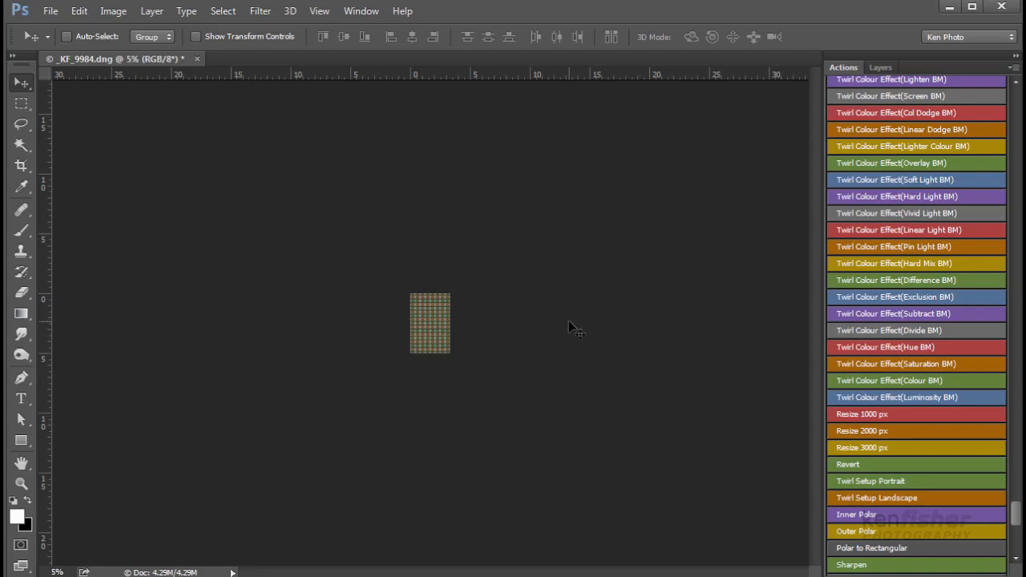
{"action": "key", "text": "ctrl+plus"}
{"action": "key", "text": "ctrl+plus"}
{"action": "key", "text": "ctrl+plus"}
{"action": "key", "text": "ctrl+plus"}
{"action": "key", "text": "ctrl+plus"}
{"action": "key", "text": "ctrl+plus"}
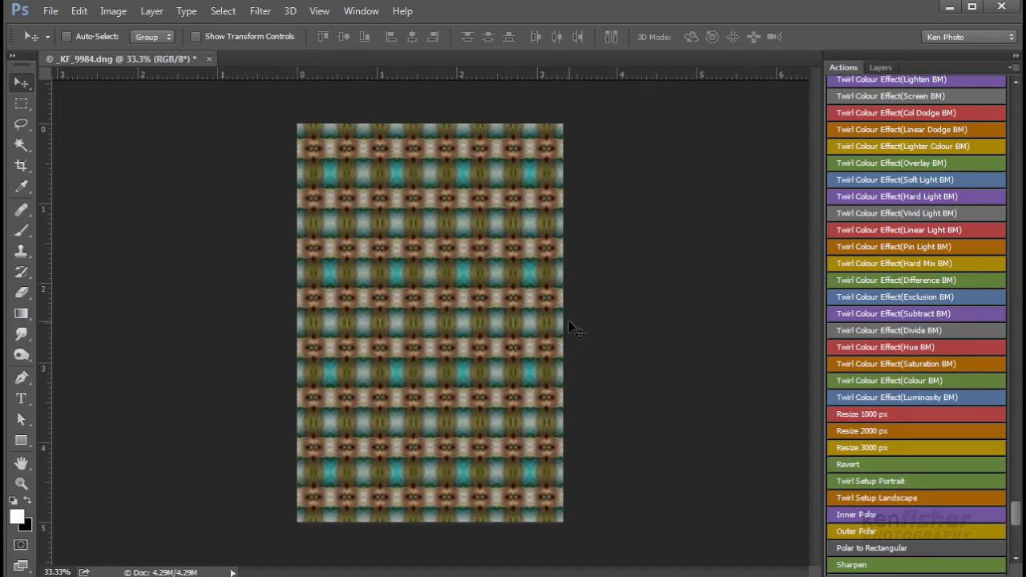
{"action": "key", "text": "ctrl"}
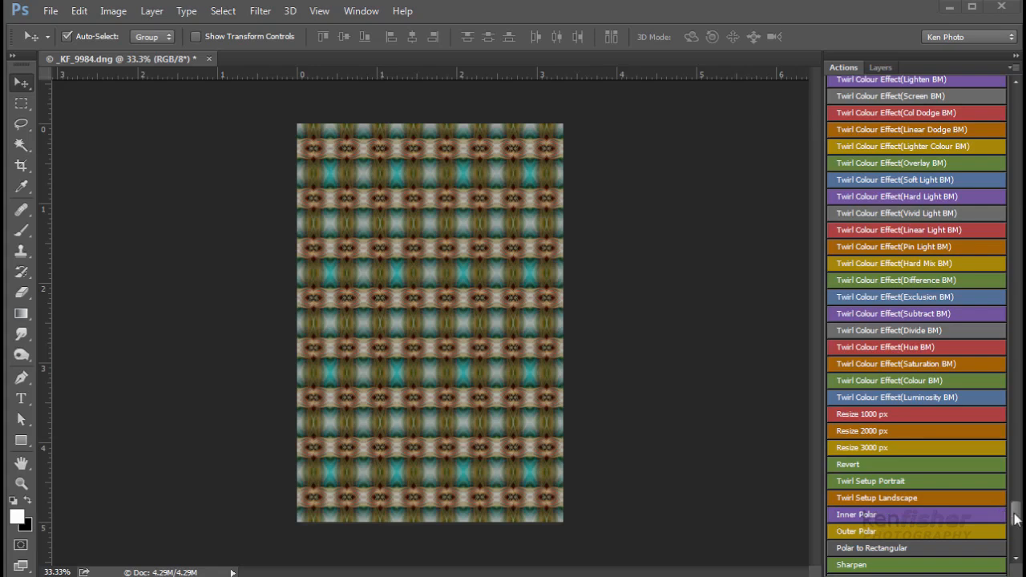
Step: Convert the tiled pattern into a circular design with the Inner Polar action, and resize it with Resize 1000 px
{"action": "left_click", "coordinate": [890, 514]}
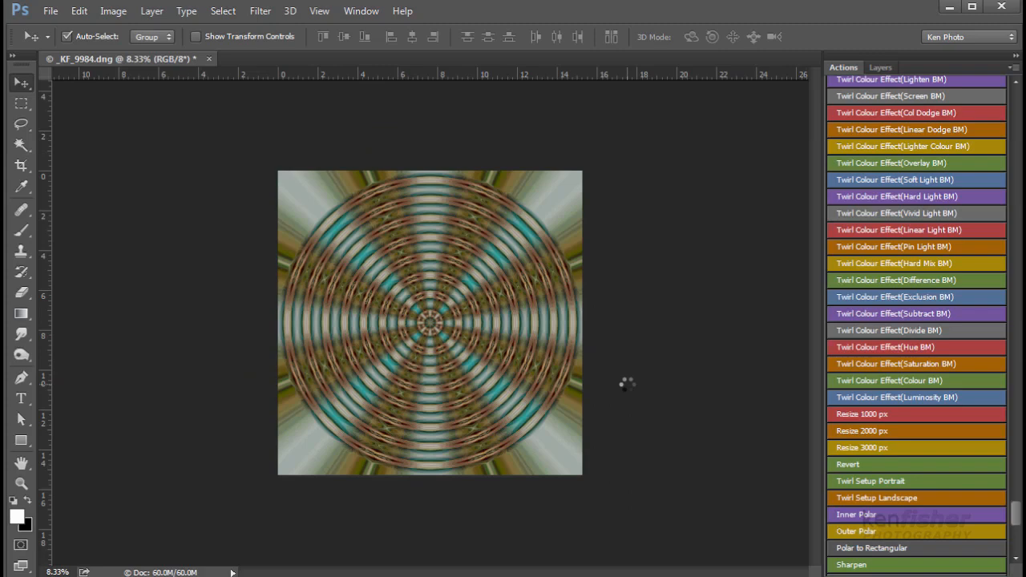
{"action": "left_click", "coordinate": [870, 414]}
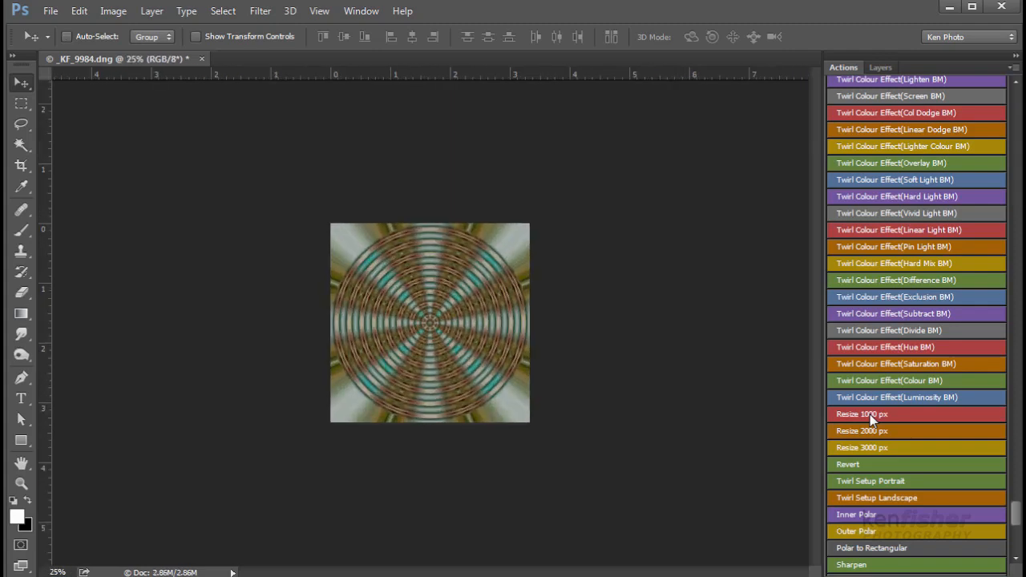
Step: Mirror the circular design into a four-by-four grid with the Twirl Setup Portrait and Twirl Setup Landscape actions, each run twice
{"action": "left_click", "coordinate": [890, 482]}
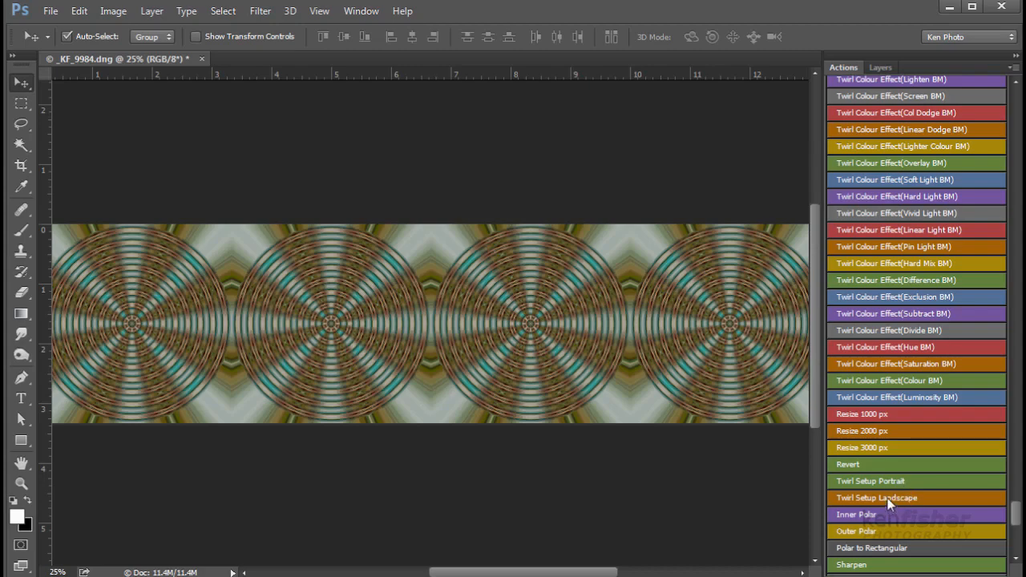
{"action": "left_click", "coordinate": [888, 498]}
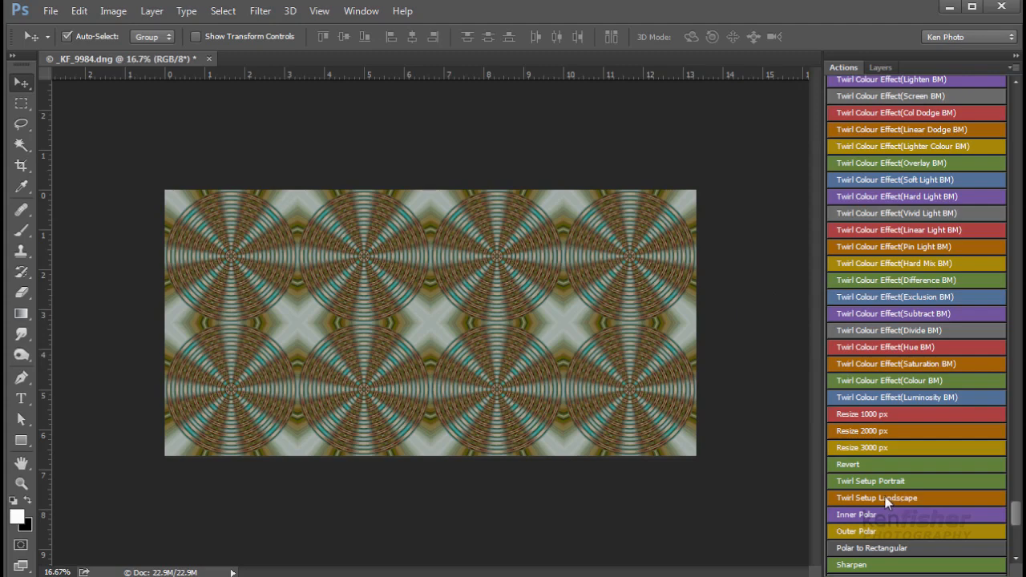
{"action": "left_click", "coordinate": [884, 500]}
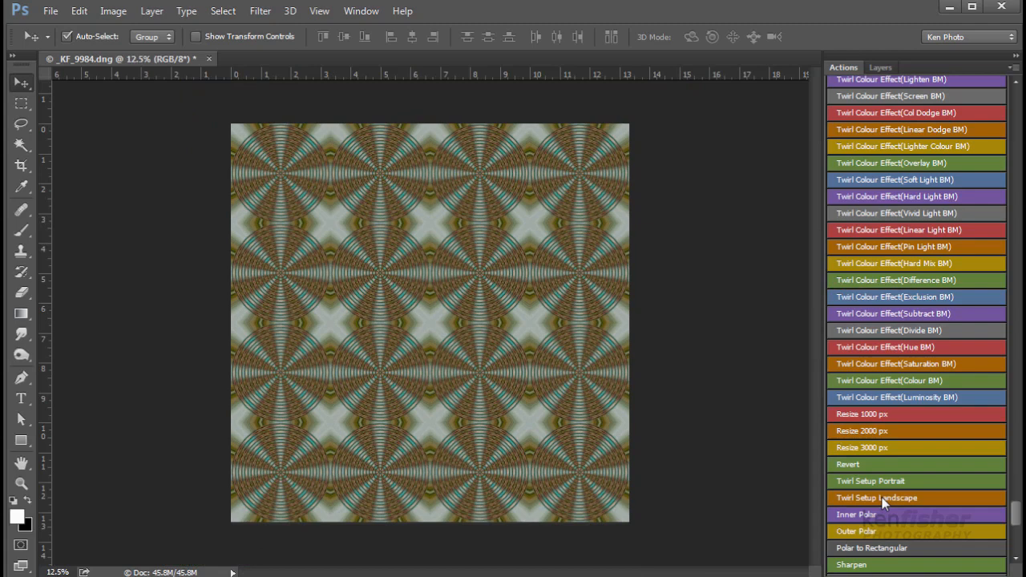
Step: Reduce the four-by-four circular pattern with the Resize 1000 px action and inspect it at 50% magnification
{"action": "left_click", "coordinate": [880, 416]}
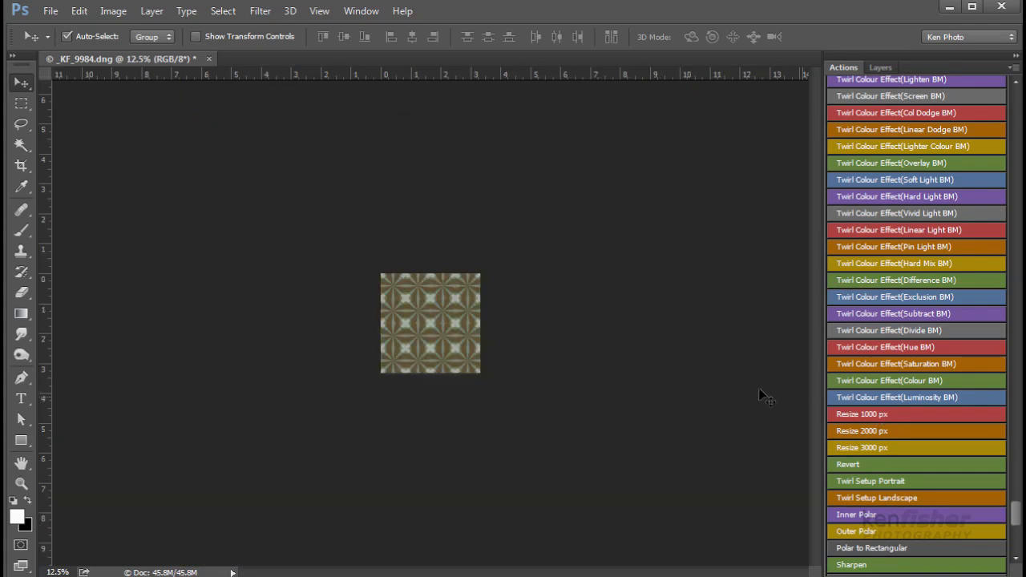
{"action": "key", "text": "ctrl+plus"}
{"action": "key", "text": "ctrl+plus"}
{"action": "key", "text": "ctrl+plus"}
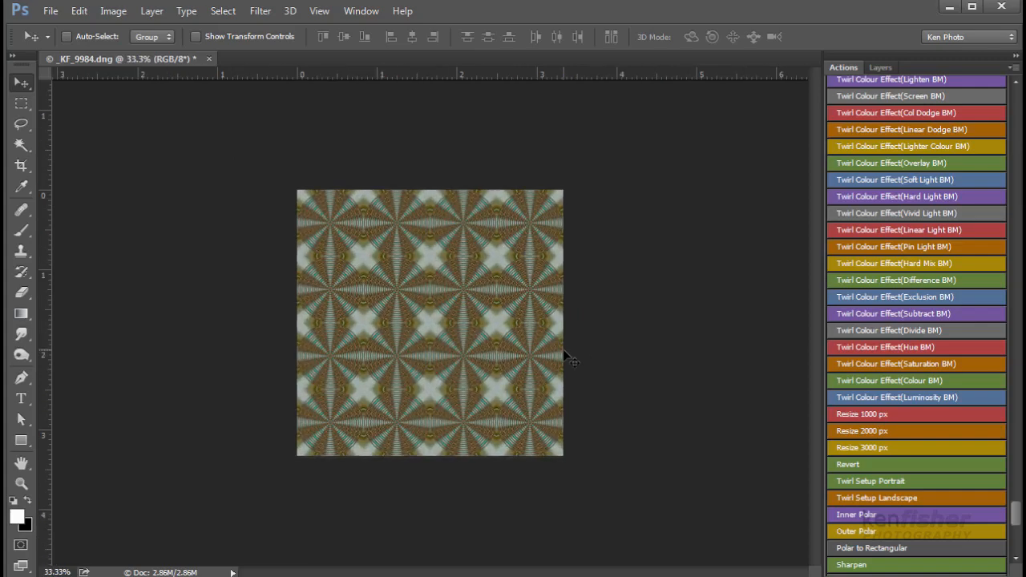
{"action": "key", "text": "ctrl+plus"}
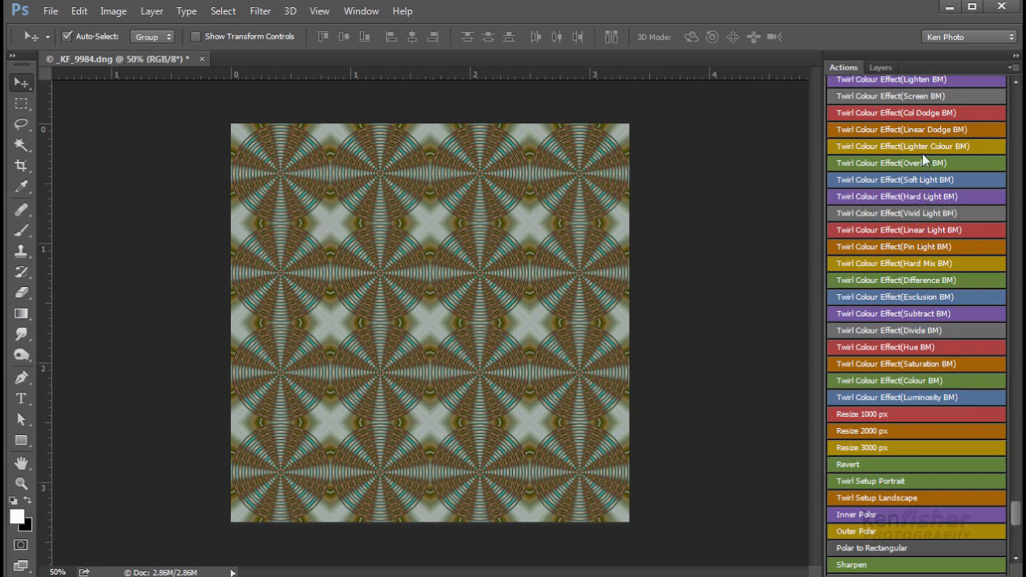
Step: Run the Twirl Colour Effect(Lighten BM) action on the tiled pattern and apply its first twirl with an angle of -120°
{"action": "left_click", "coordinate": [926, 79]}
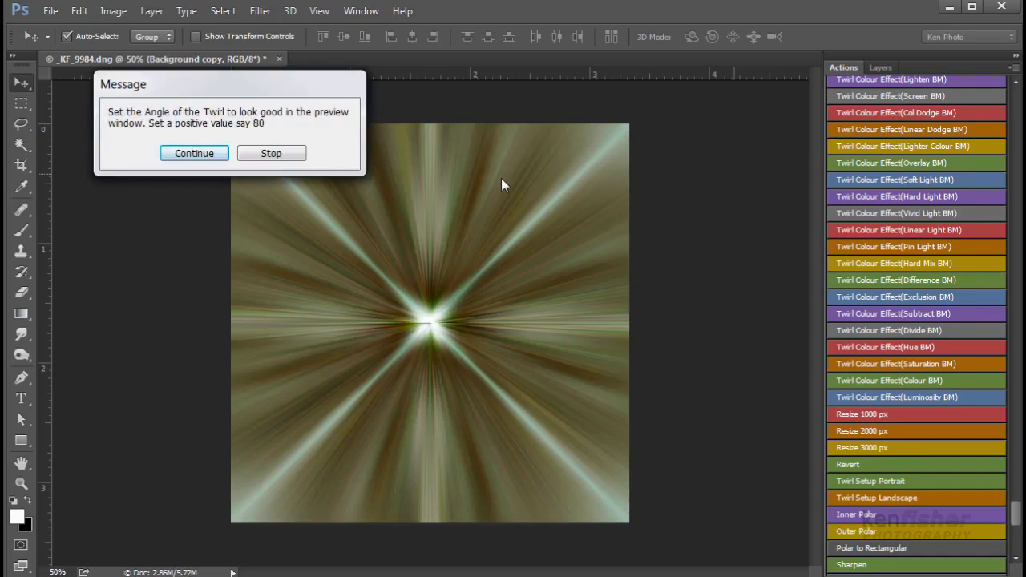
{"action": "left_click", "coordinate": [204, 156]}
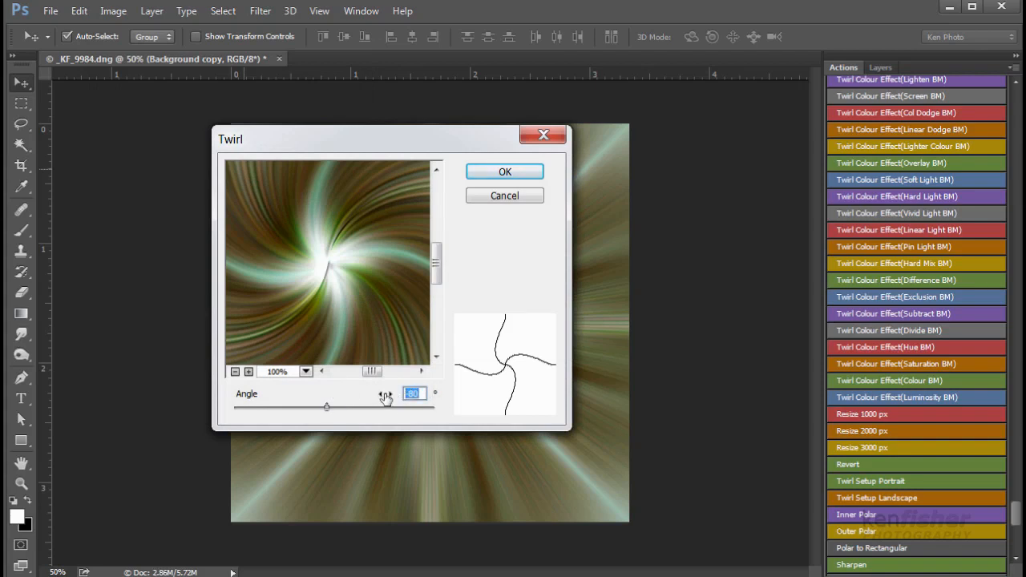
{"action": "type", "text": "0120"}
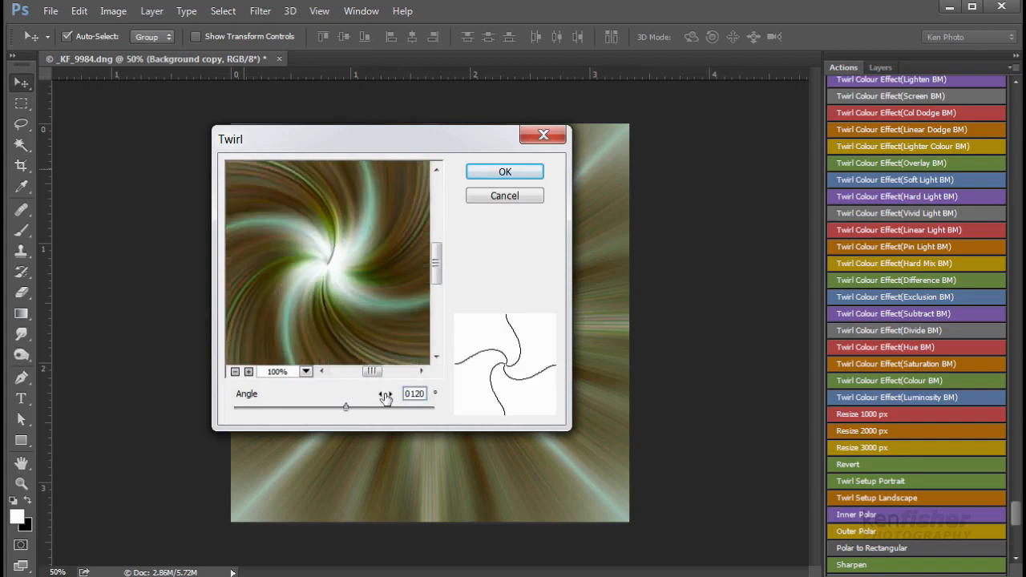
{"action": "key", "text": "BackSpace"}
{"action": "key", "text": "BackSpace"}
{"action": "key", "text": "BackSpace"}
{"action": "key", "text": "BackSpace"}
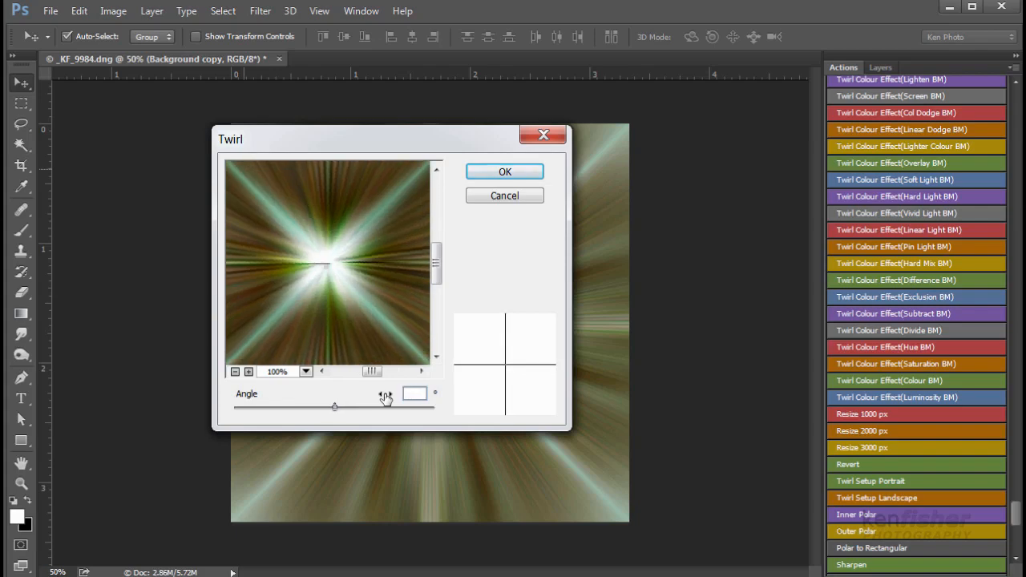
{"action": "type", "text": "-120"}
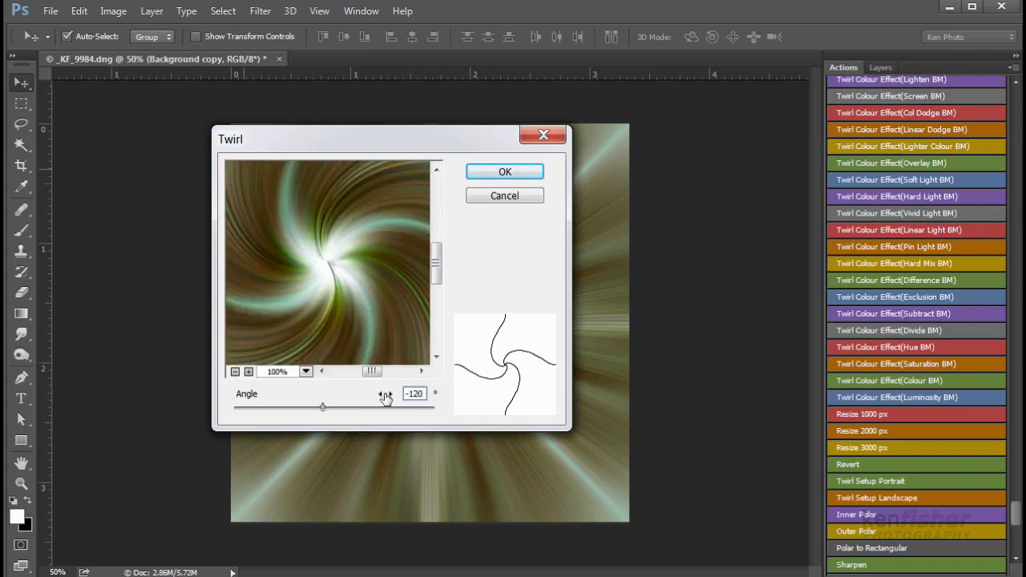
{"action": "left_click", "coordinate": [503, 170]}
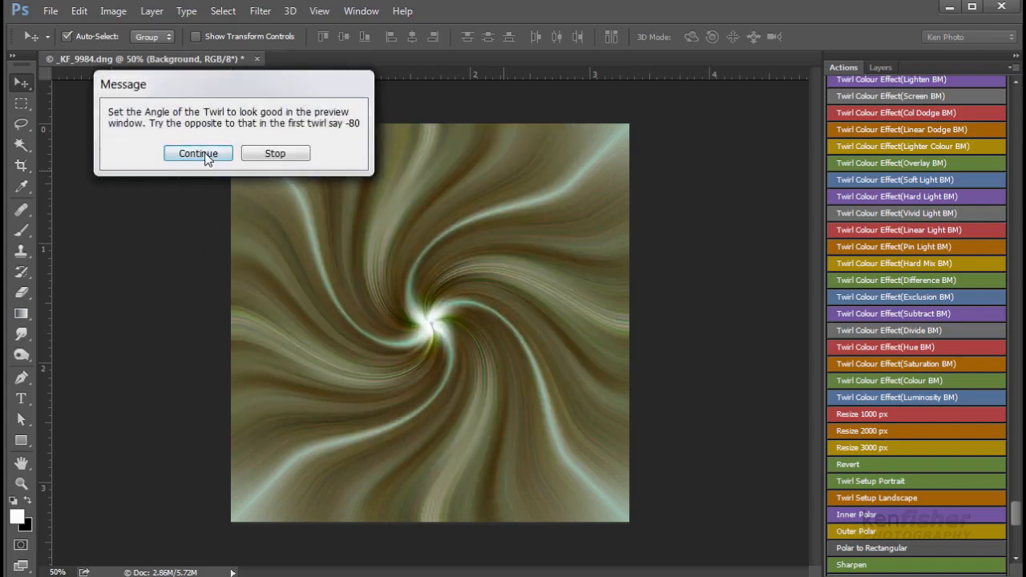
Step: Apply the action's second twirl in the opposite direction with an angle of 120°
{"action": "left_click", "coordinate": [200, 154]}
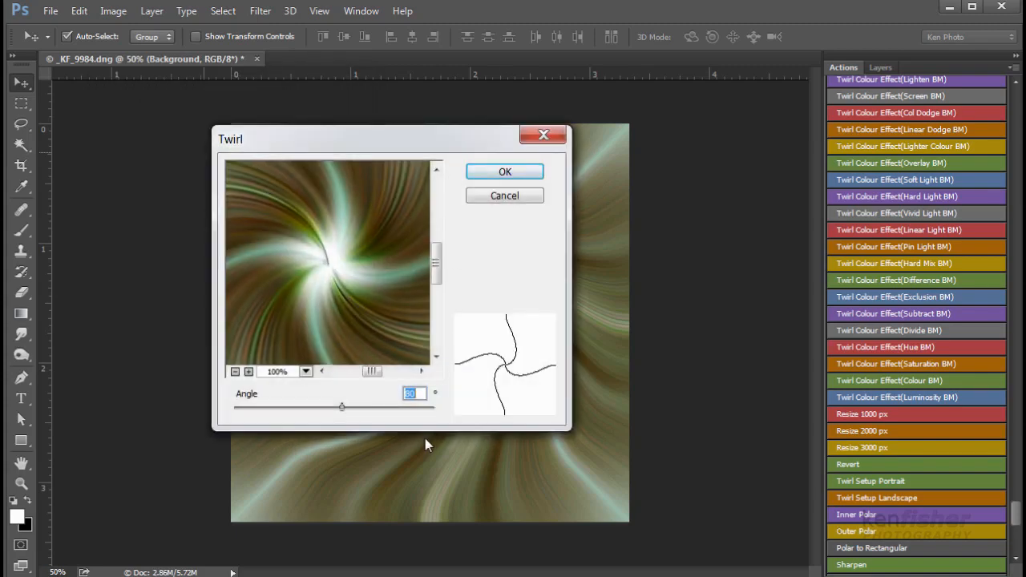
{"action": "type", "text": "120"}
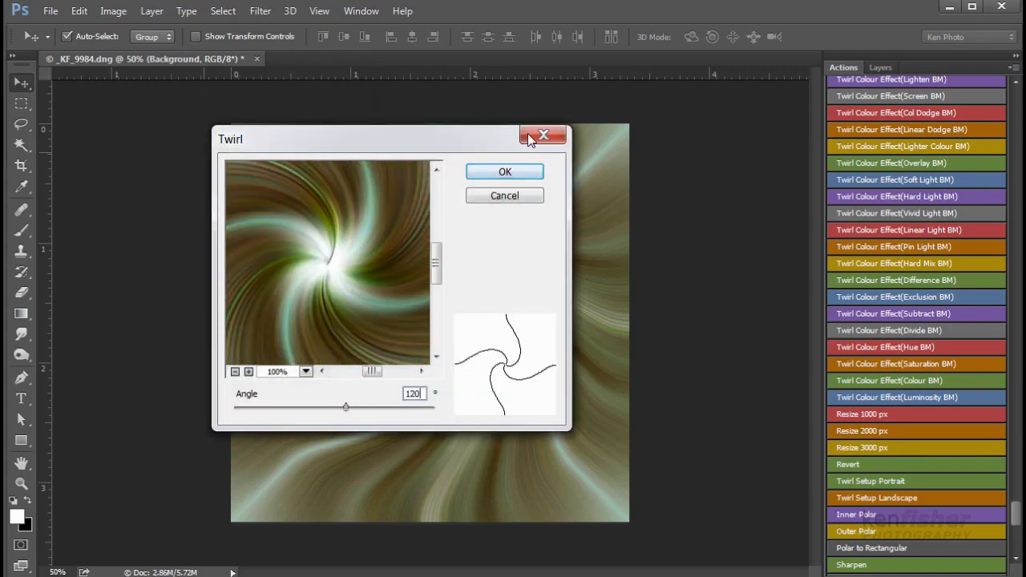
{"action": "left_click", "coordinate": [505, 173]}
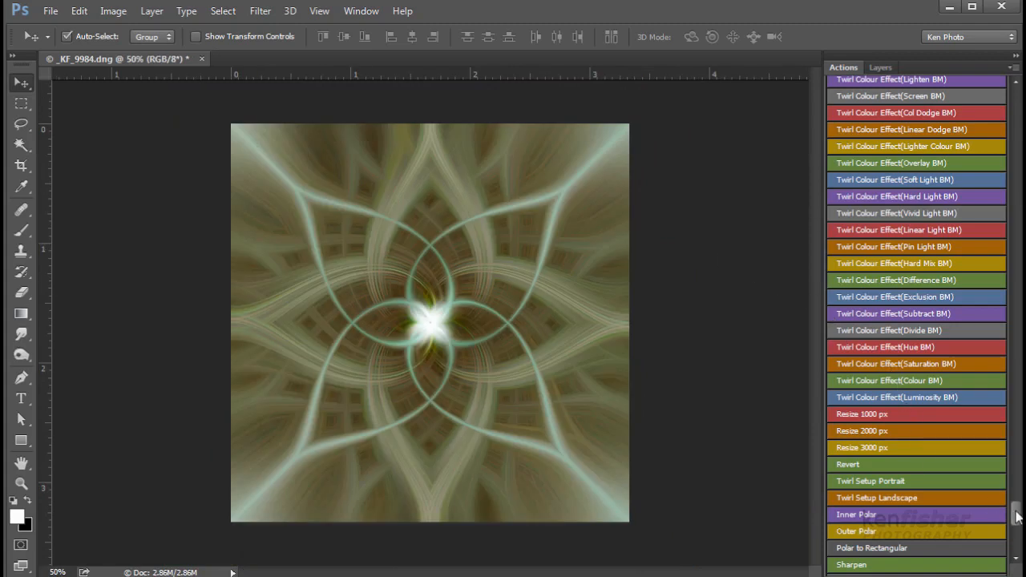
Step: Sharpen the twirl artwork with the Sharpen action, and flatten the image once its overlay layer has been compared on and off
{"action": "left_click_drag", "start_coordinate": [1017, 517], "coordinate": [1016, 525]}
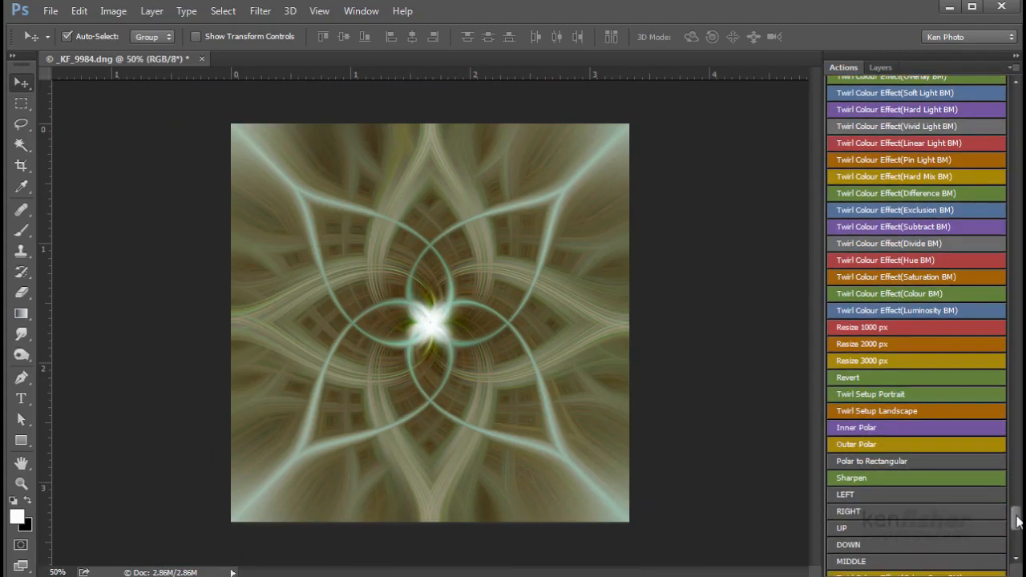
{"action": "left_click", "coordinate": [890, 483]}
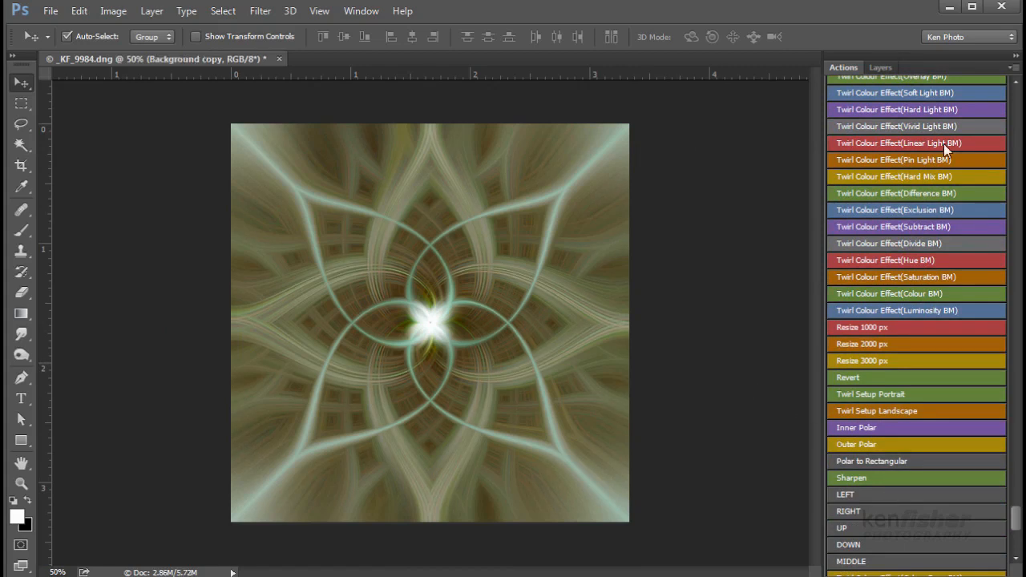
{"action": "left_click", "coordinate": [898, 70]}
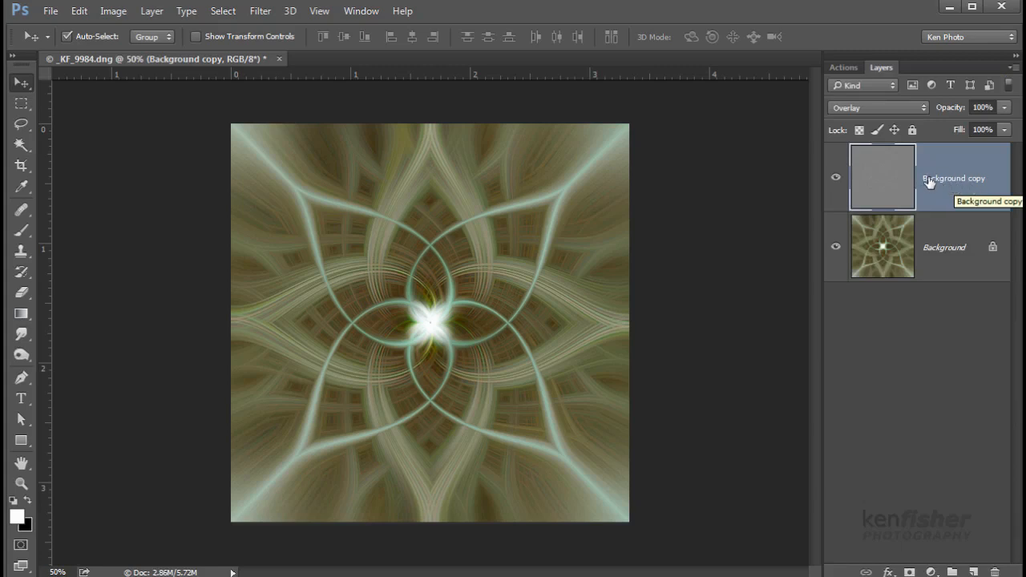
{"action": "left_click", "coordinate": [836, 180]}
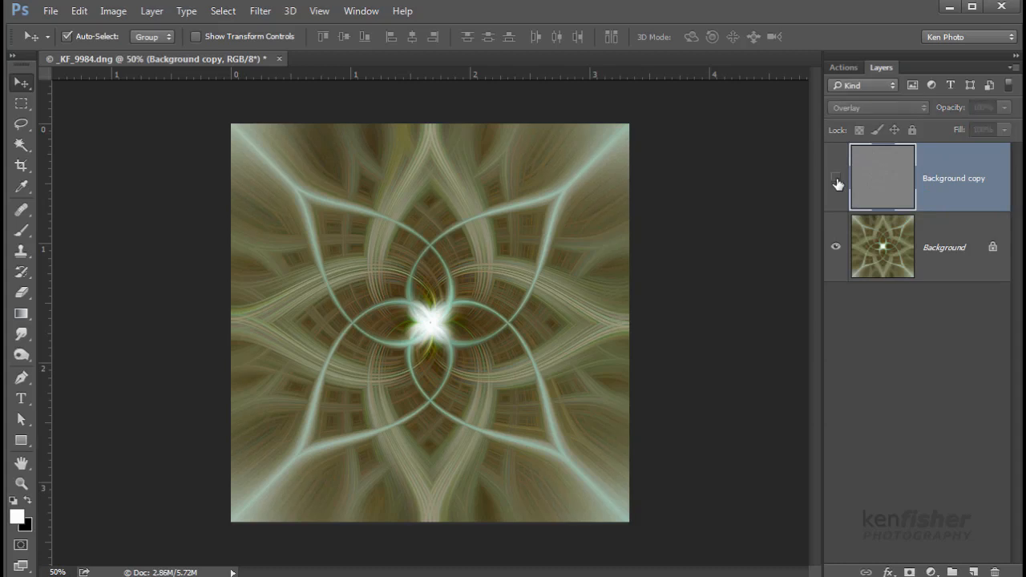
{"action": "left_click", "coordinate": [836, 180]}
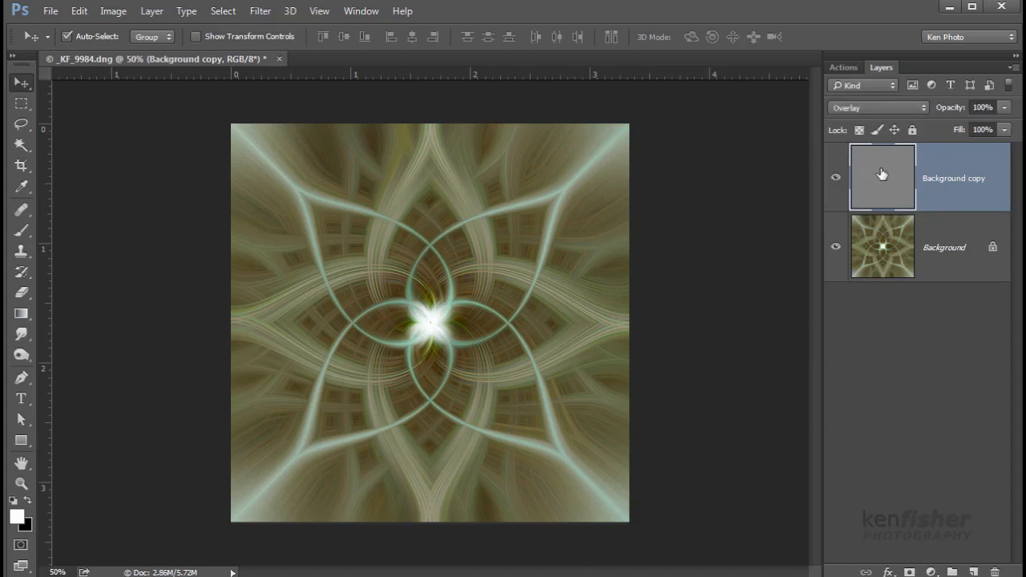
{"action": "left_click", "coordinate": [1013, 67]}
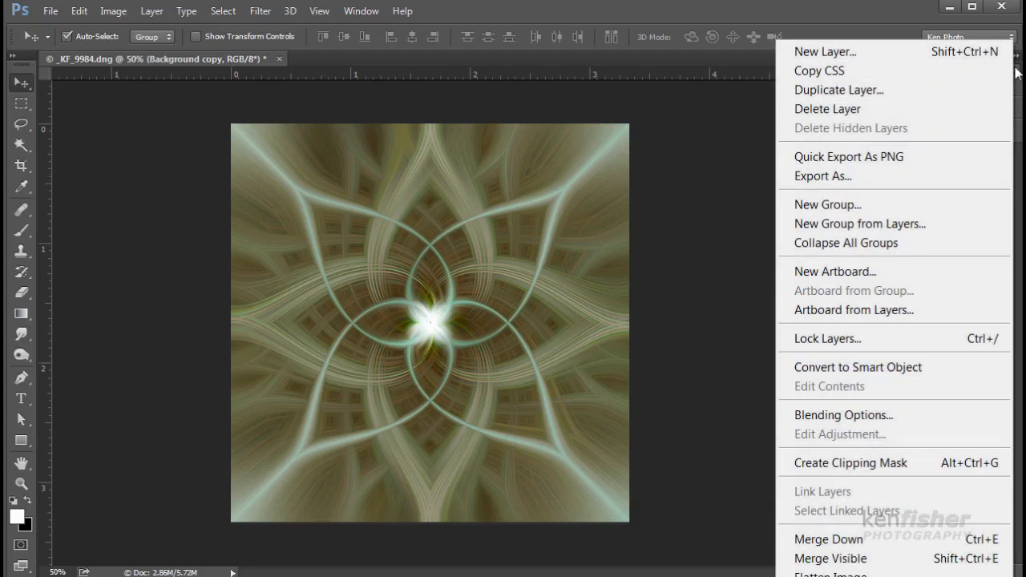
{"action": "left_click", "coordinate": [830, 574]}
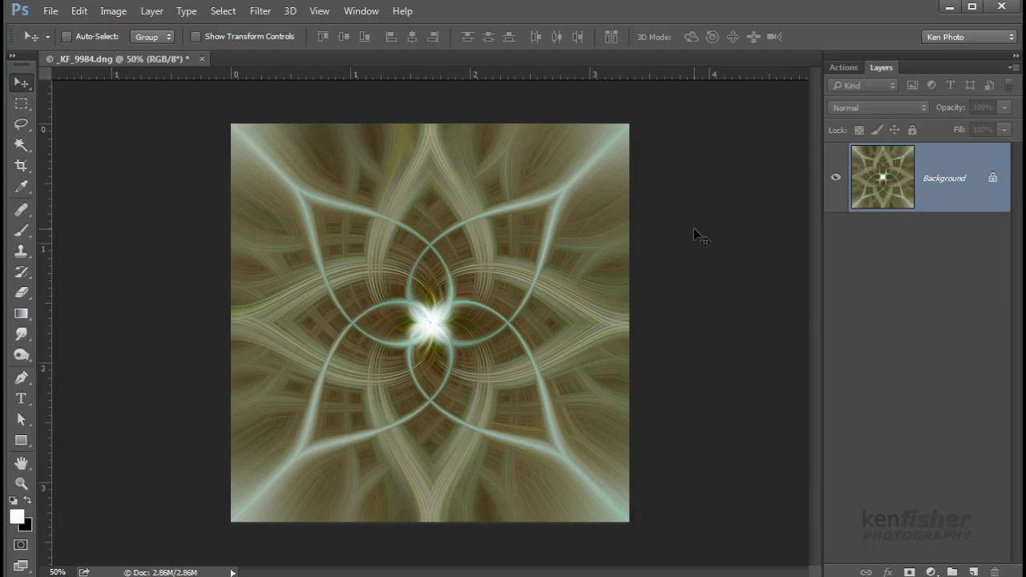
Step: Add a new empty layer and try to move it beneath the locked Background layer
{"action": "key", "text": "ctrl+minus"}
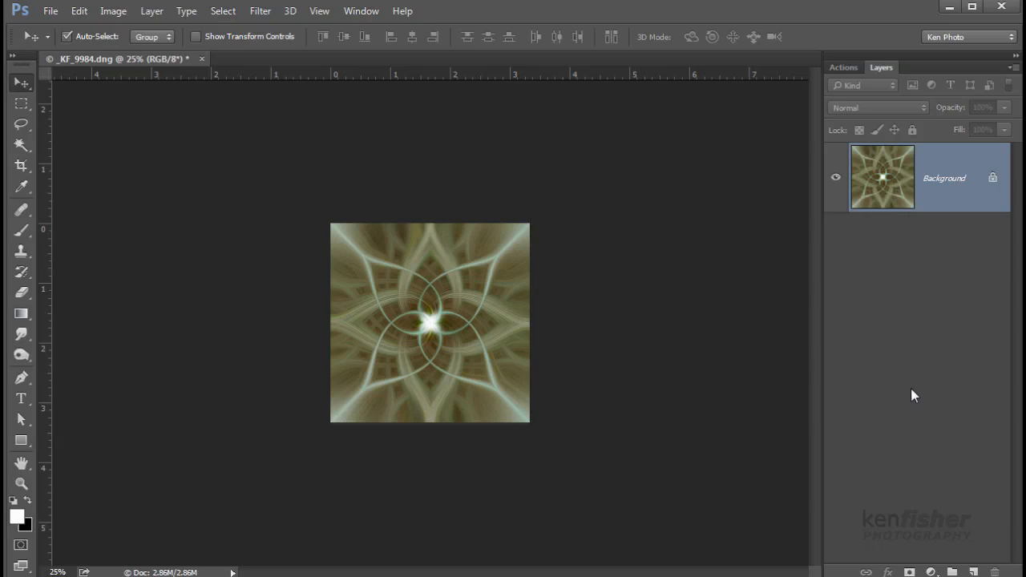
{"action": "left_click", "coordinate": [972, 573]}
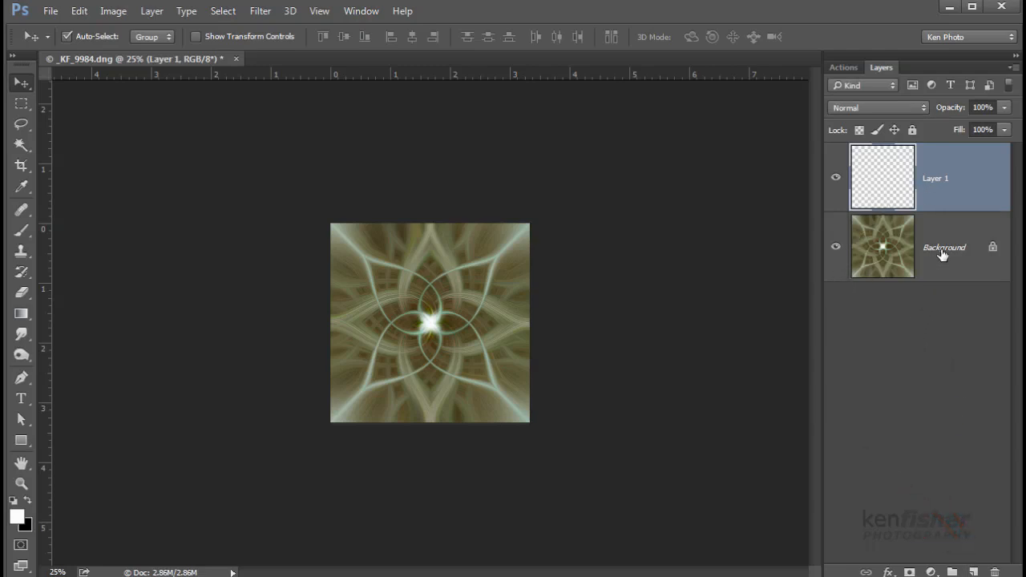
{"action": "left_click_drag", "start_coordinate": [960, 190], "coordinate": [948, 254]}
{"action": "left_click_drag", "start_coordinate": [960, 195], "coordinate": [947, 346]}
Step: Unlock the Background layer and move the empty layer beneath the artwork
{"action": "left_click_drag", "start_coordinate": [994, 250], "coordinate": [996, 572]}
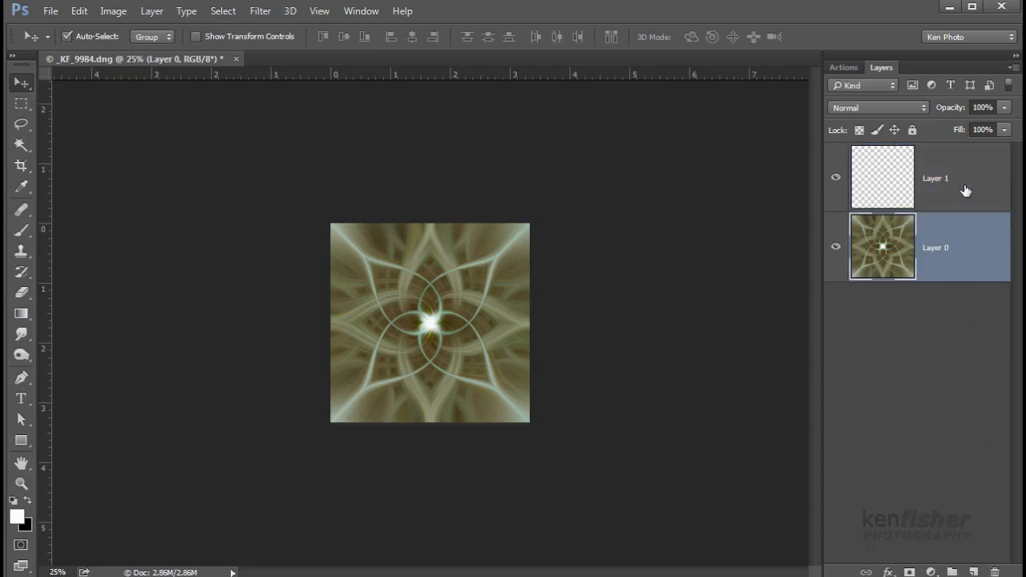
{"action": "left_click", "coordinate": [964, 190]}
{"action": "left_click_drag", "start_coordinate": [964, 183], "coordinate": [948, 328]}
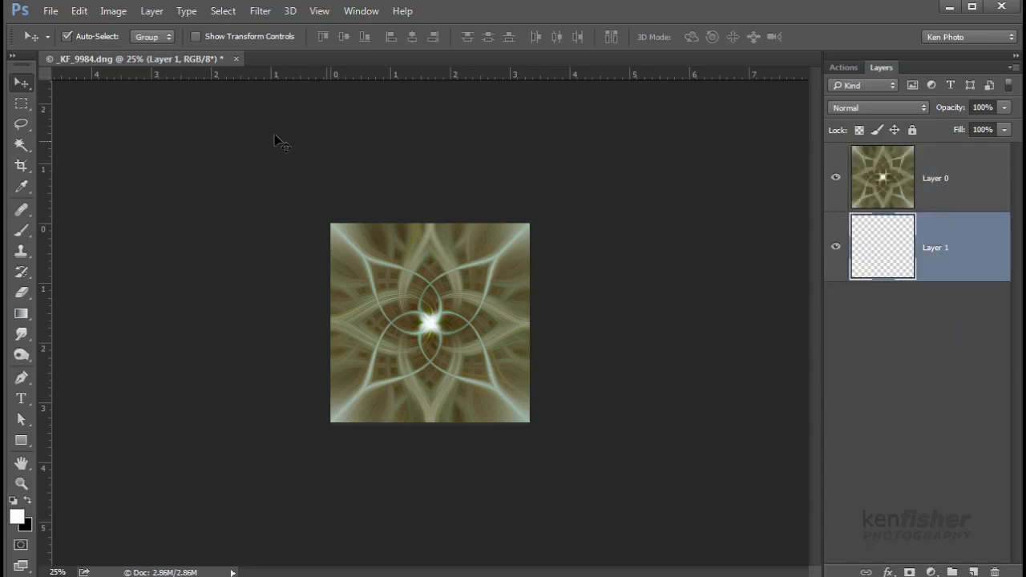
Step: Extend the canvas with the Crop tool to about 5.2 inches square, leaving a wider margin below the artwork than around its other sides
{"action": "left_click", "coordinate": [21, 167]}
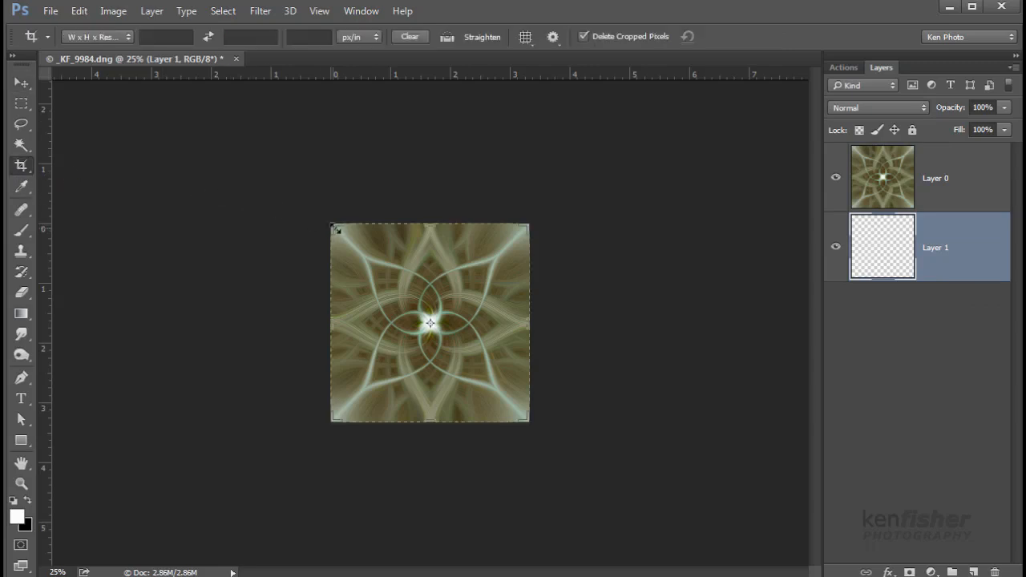
{"action": "left_click_drag", "start_coordinate": [333, 229], "coordinate": [332, 230]}
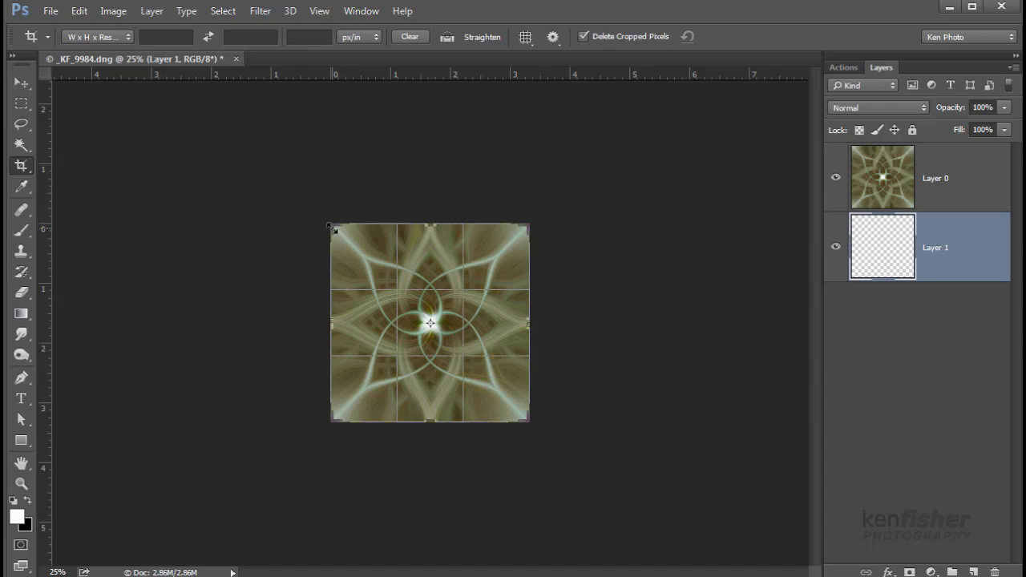
{"action": "left_click_drag", "start_coordinate": [331, 229], "coordinate": [303, 201]}
{"action": "left_click_drag", "start_coordinate": [559, 442], "coordinate": [595, 466]}
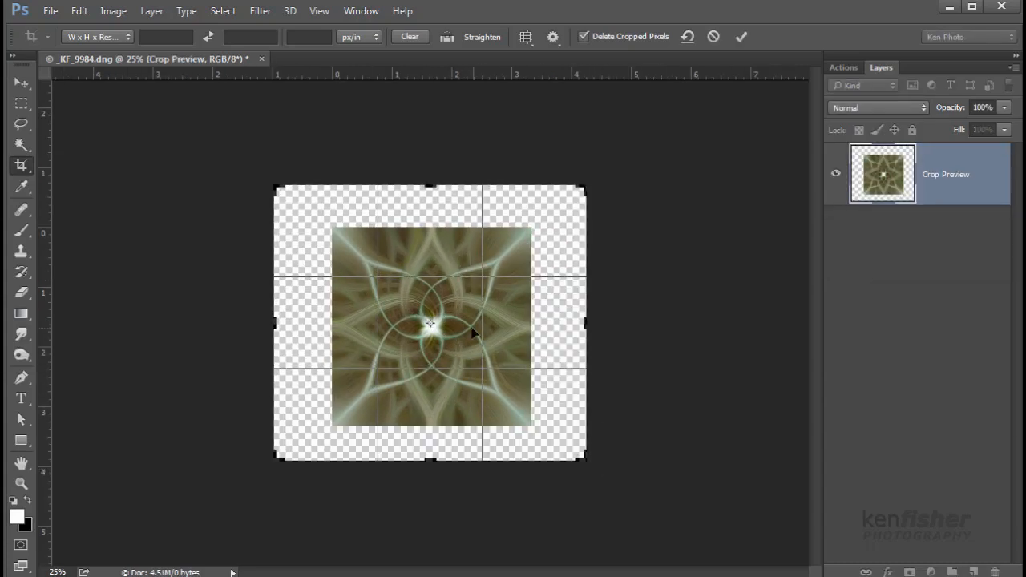
{"action": "mouse_move", "coordinate": [449, 304]}
{"action": "left_mouse_down"}
{"action": "mouse_move", "coordinate": [451, 294]}
{"action": "mouse_move", "coordinate": [454, 305]}
{"action": "left_mouse_up"}
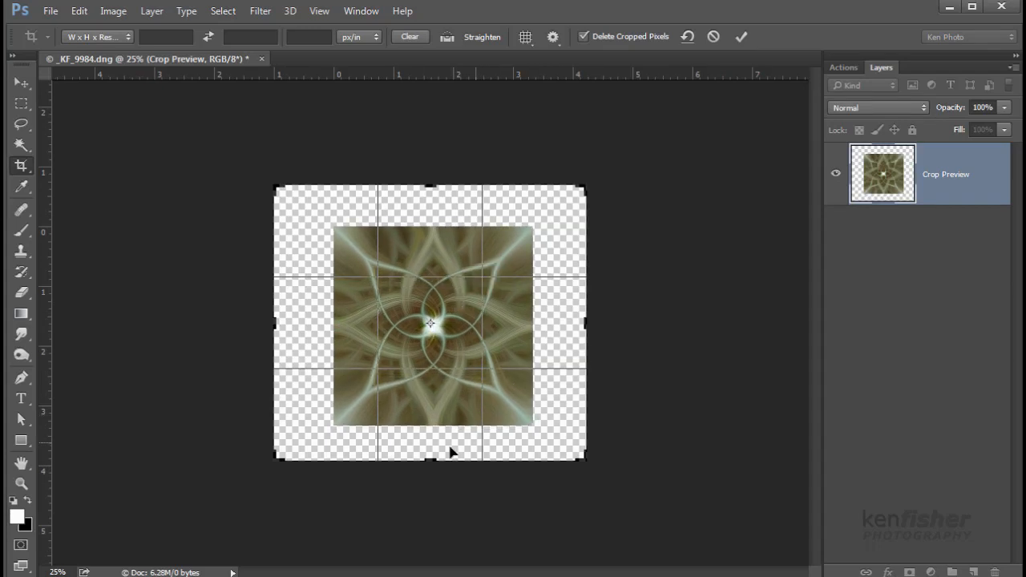
{"action": "mouse_move", "coordinate": [434, 462]}
{"action": "left_mouse_down"}
{"action": "mouse_move", "coordinate": [433, 483]}
{"action": "mouse_move", "coordinate": [443, 479]}
{"action": "left_mouse_up"}
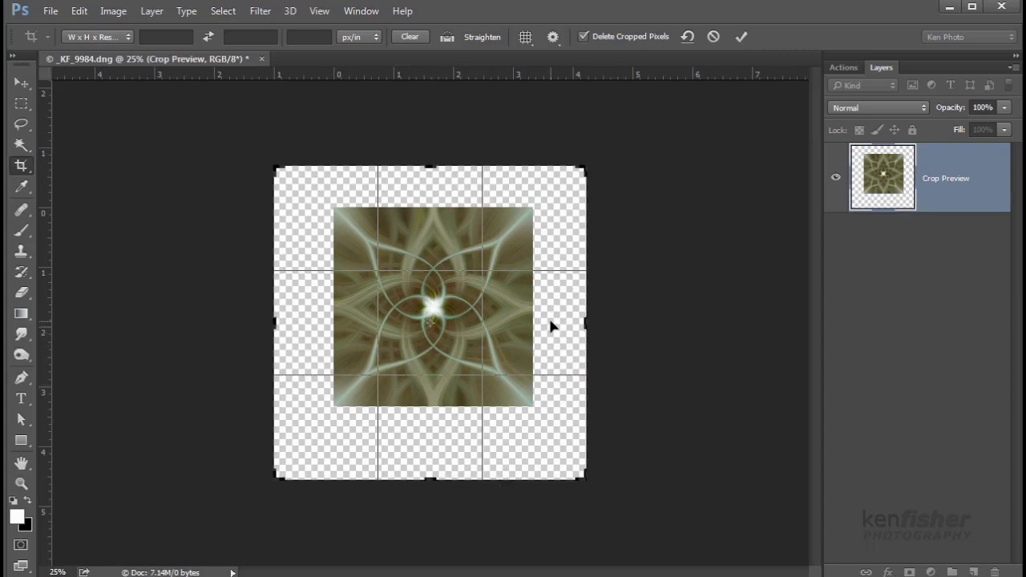
{"action": "key", "text": "Return"}
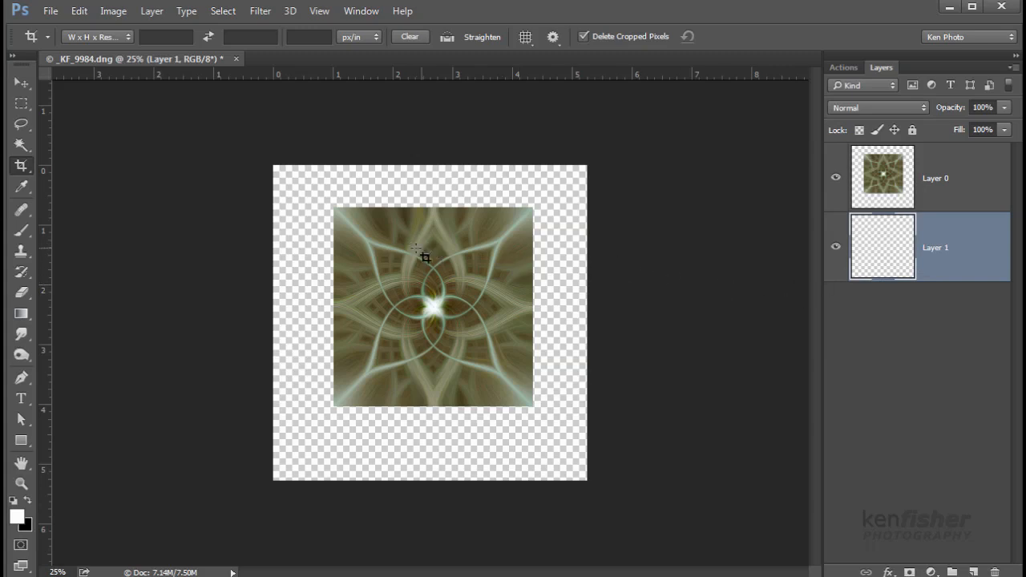
Step: Shift the artwork slightly with the Move tool to centre it between the side margins, and select the empty layer beneath it
{"action": "left_click", "coordinate": [20, 82]}
{"action": "left_click", "coordinate": [453, 273]}
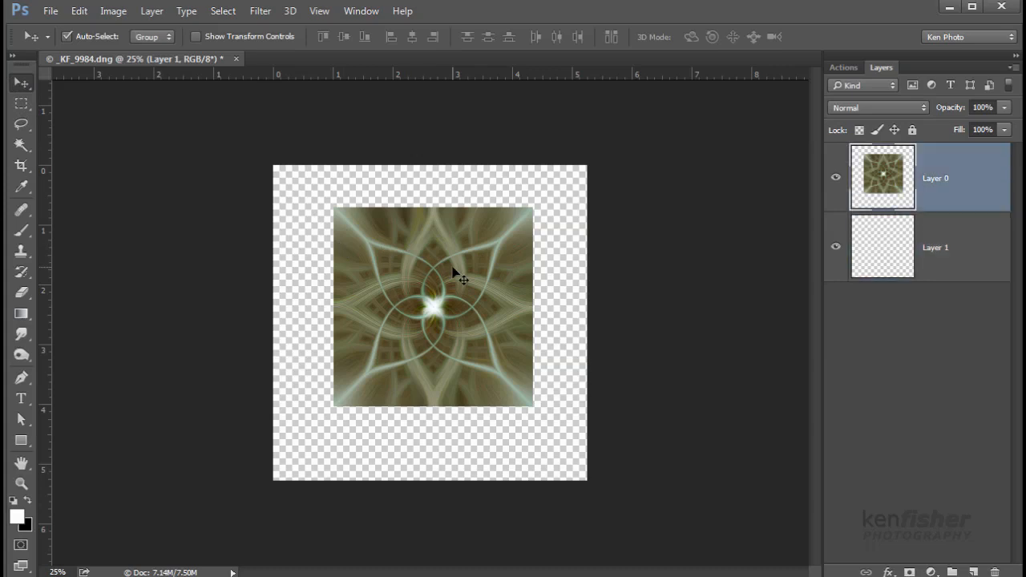
{"action": "left_click_drag", "start_coordinate": [453, 268], "coordinate": [450, 274]}
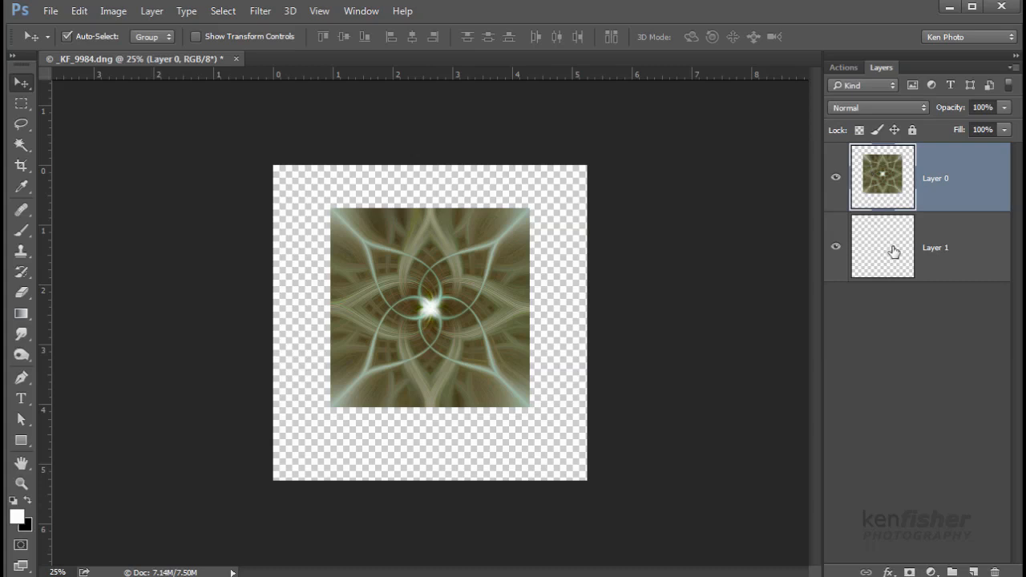
{"action": "left_click", "coordinate": [894, 251]}
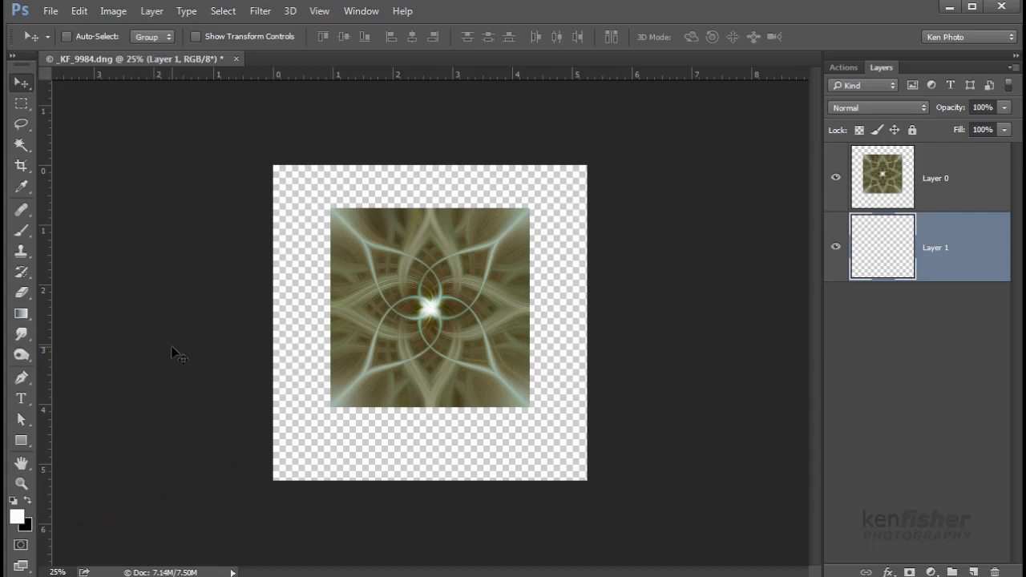
Step: Fill the empty layer beneath the artwork with the black background colour
{"action": "key", "text": "ctrl+BackSpace"}
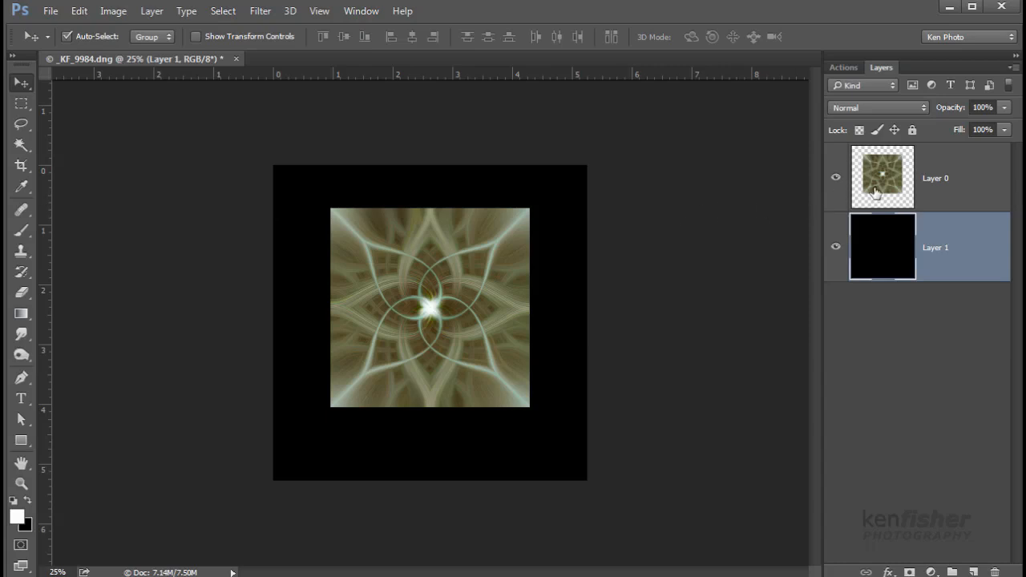
Step: Add a Stroke effect to the artwork layer through its layer style settings
{"action": "left_click", "coordinate": [974, 177]}
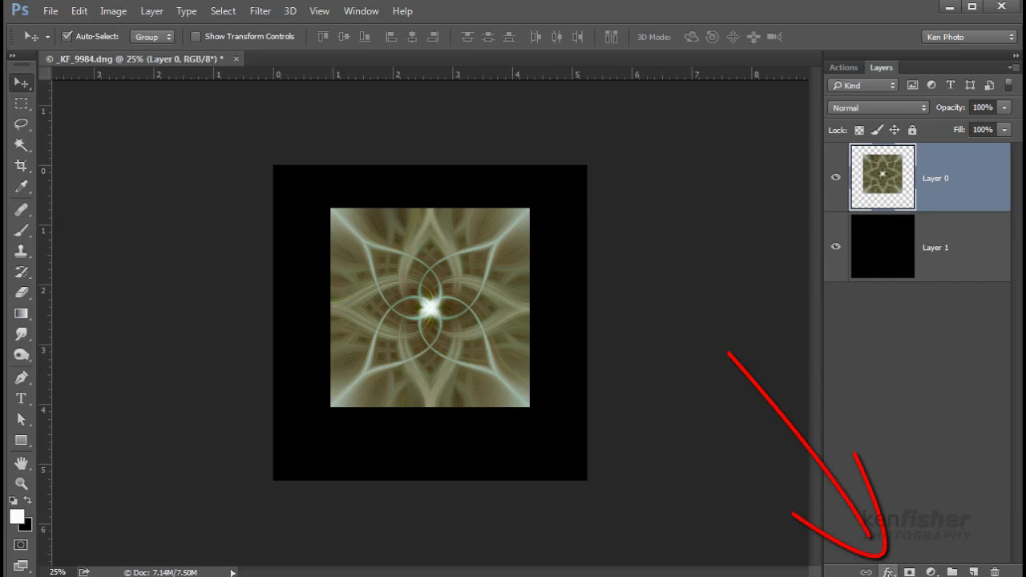
{"action": "left_click", "coordinate": [888, 573]}
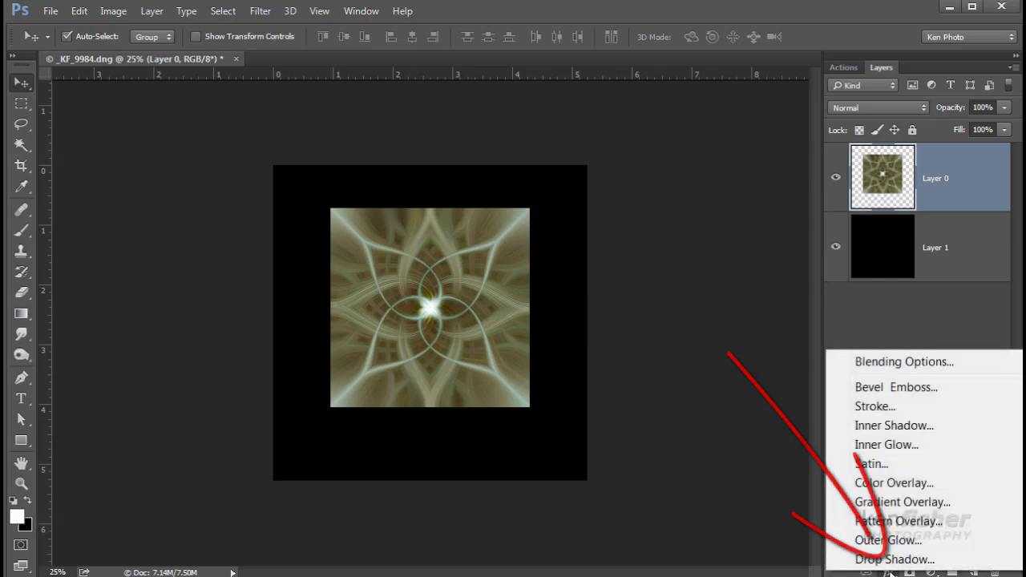
{"action": "left_click", "coordinate": [905, 362]}
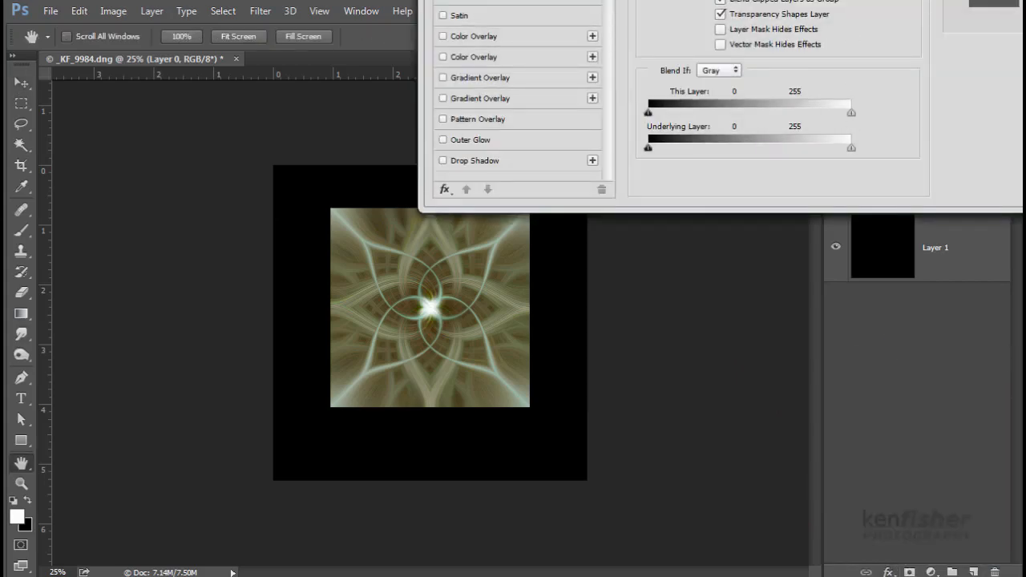
{"action": "left_click_drag", "start_coordinate": [768, 2], "coordinate": [805, 121]}
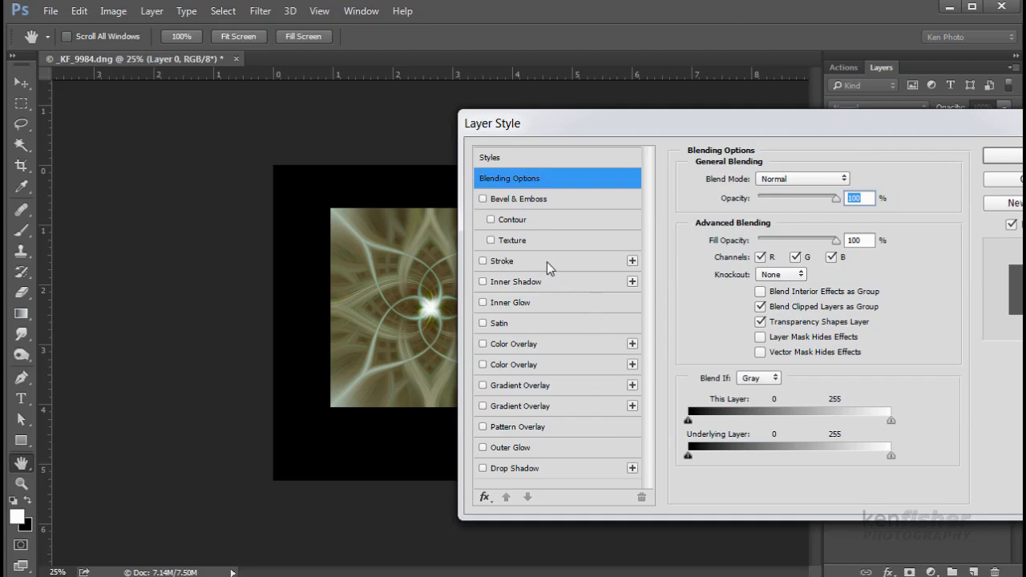
{"action": "left_click", "coordinate": [586, 261]}
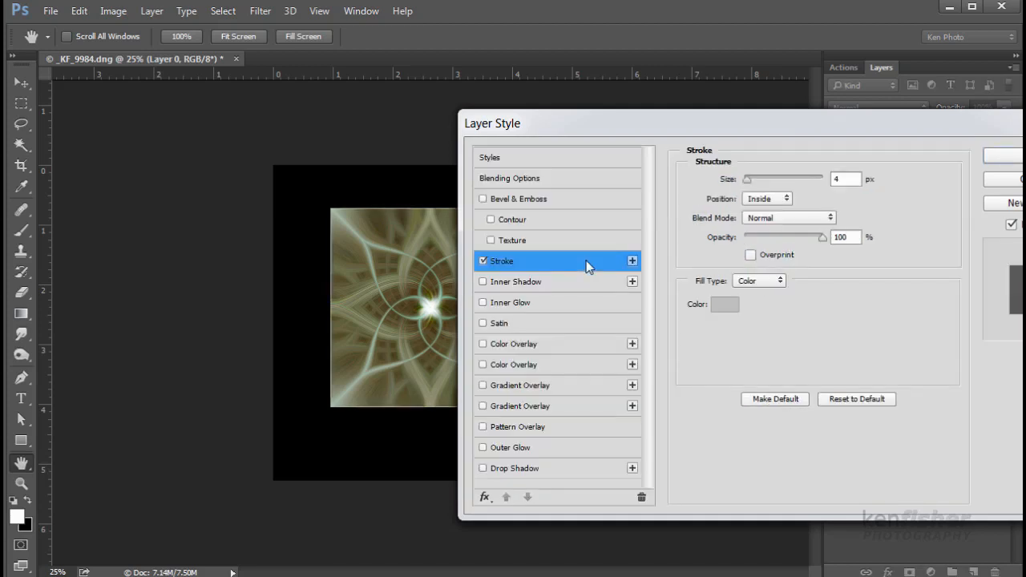
Step: Set the stroke colour to near-white #fbfafa and its size to 6 px, keep the Inside position, and apply the layer style
{"action": "left_click", "coordinate": [726, 306]}
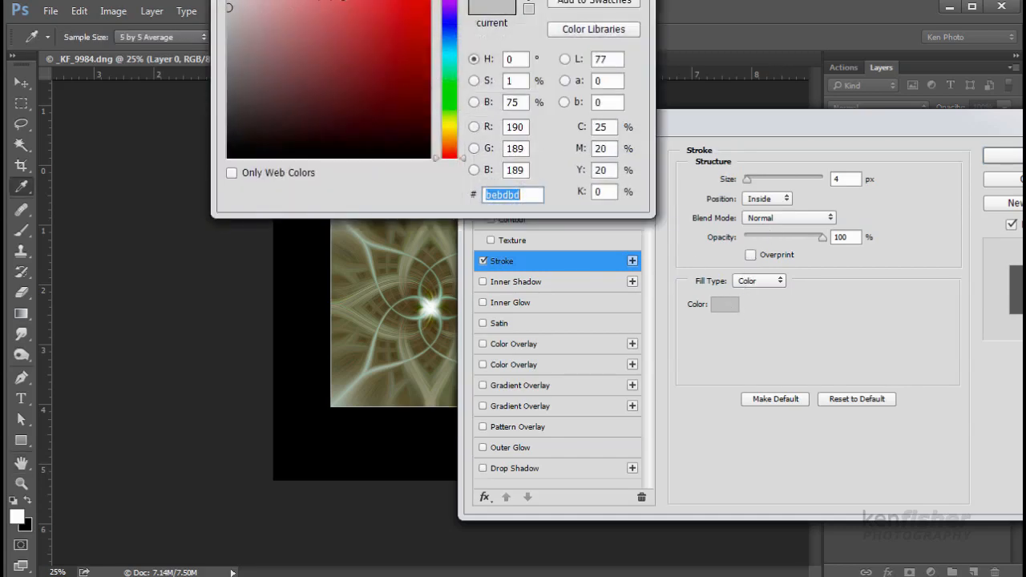
{"action": "left_click_drag", "start_coordinate": [276, 0], "coordinate": [219, 146]}
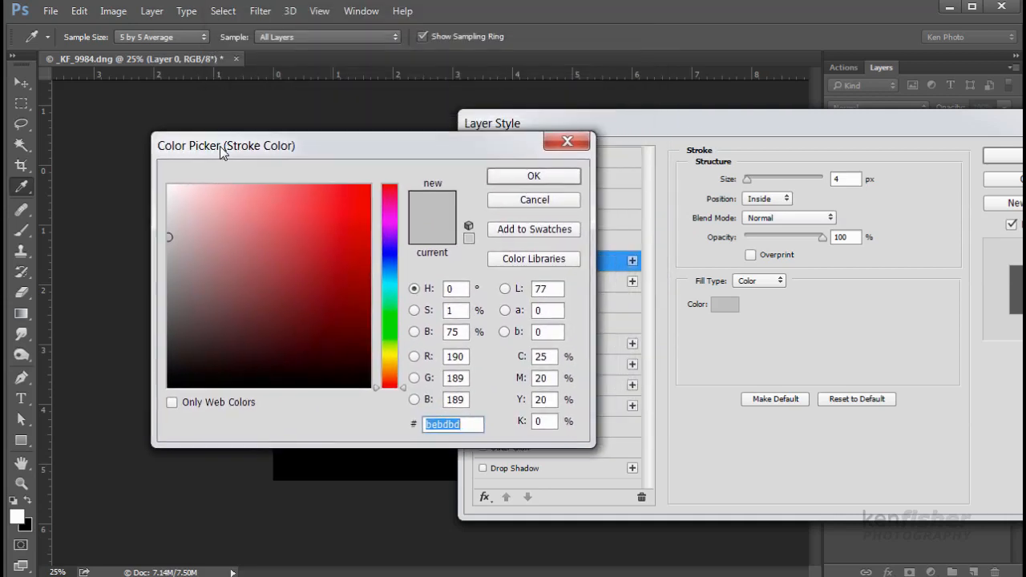
{"action": "left_click", "coordinate": [165, 189]}
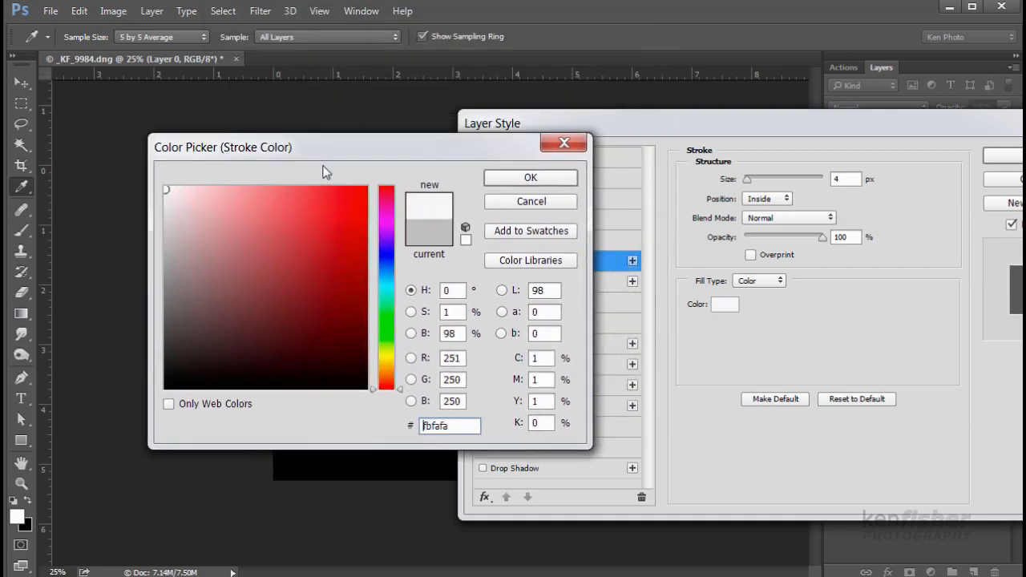
{"action": "left_click", "coordinate": [530, 177]}
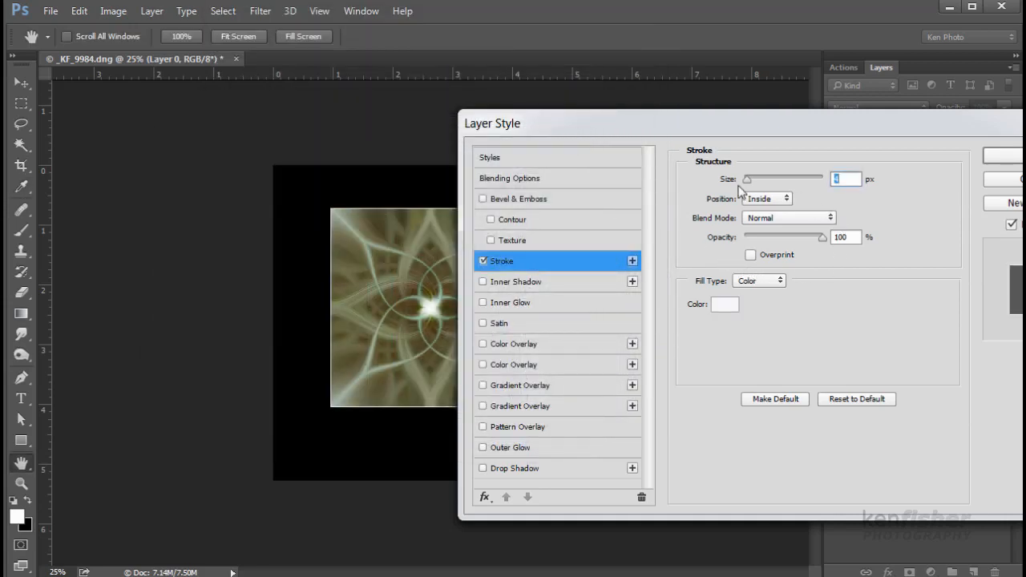
{"action": "mouse_move", "coordinate": [747, 184]}
{"action": "left_mouse_down"}
{"action": "mouse_move", "coordinate": [759, 184]}
{"action": "mouse_move", "coordinate": [751, 186]}
{"action": "left_mouse_up"}
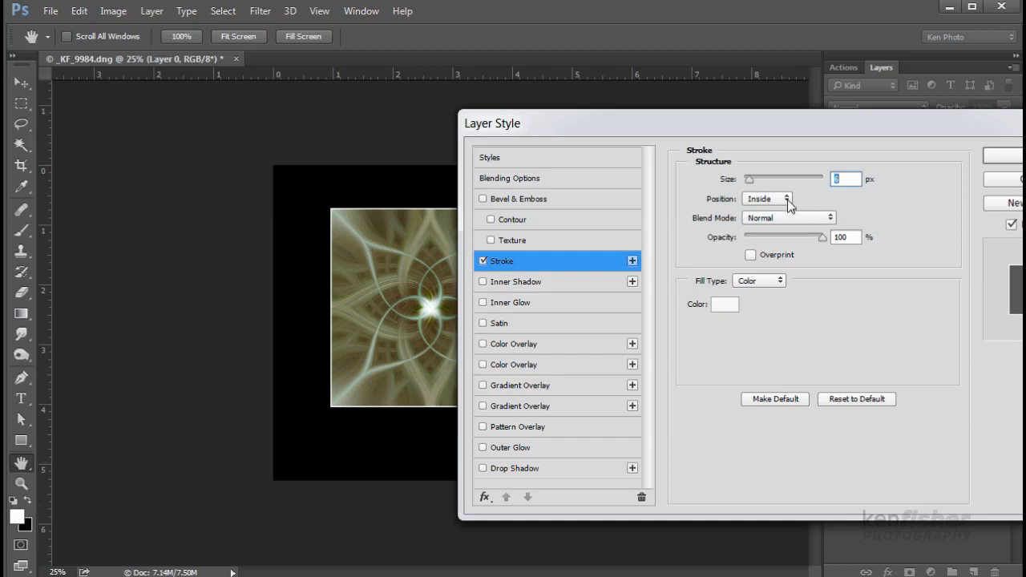
{"action": "left_click", "coordinate": [789, 200]}
{"action": "left_click", "coordinate": [1002, 156]}
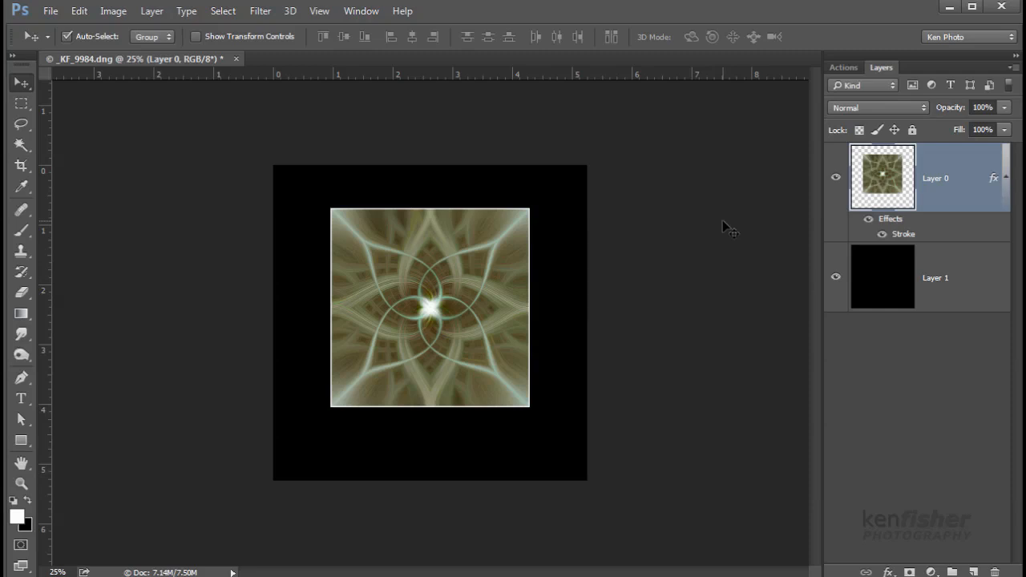
Step: Add the white title "the Green Room" in Trajan Pro Regular on the black margin below the artwork
{"action": "left_click", "coordinate": [22, 400]}
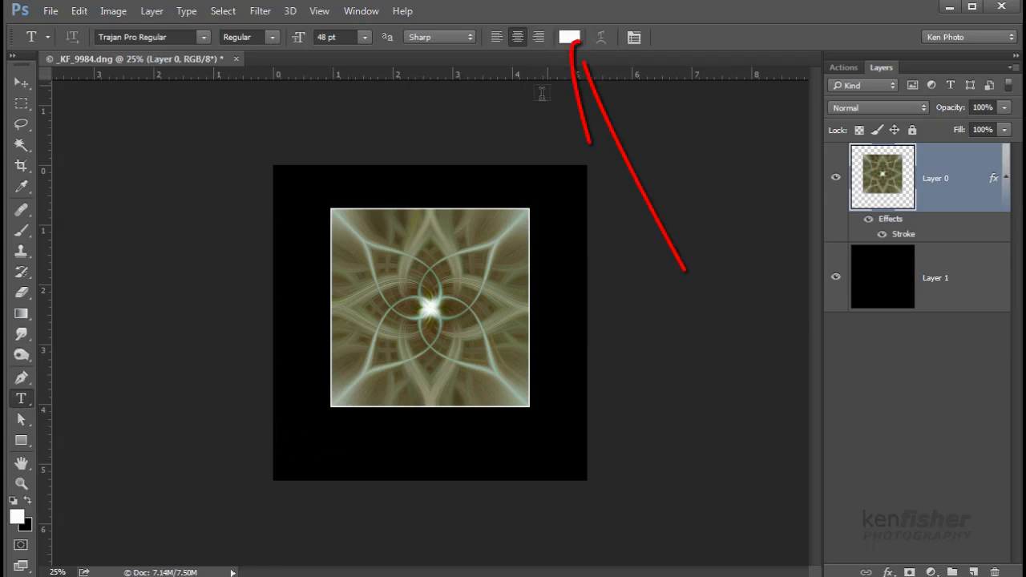
{"action": "left_click", "coordinate": [326, 445]}
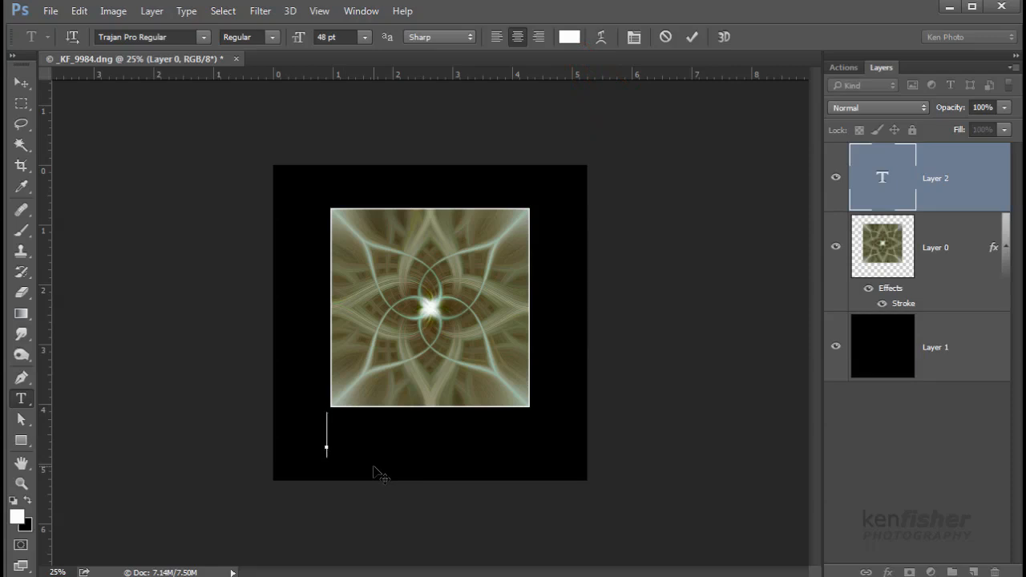
{"action": "type", "text": "Th"}
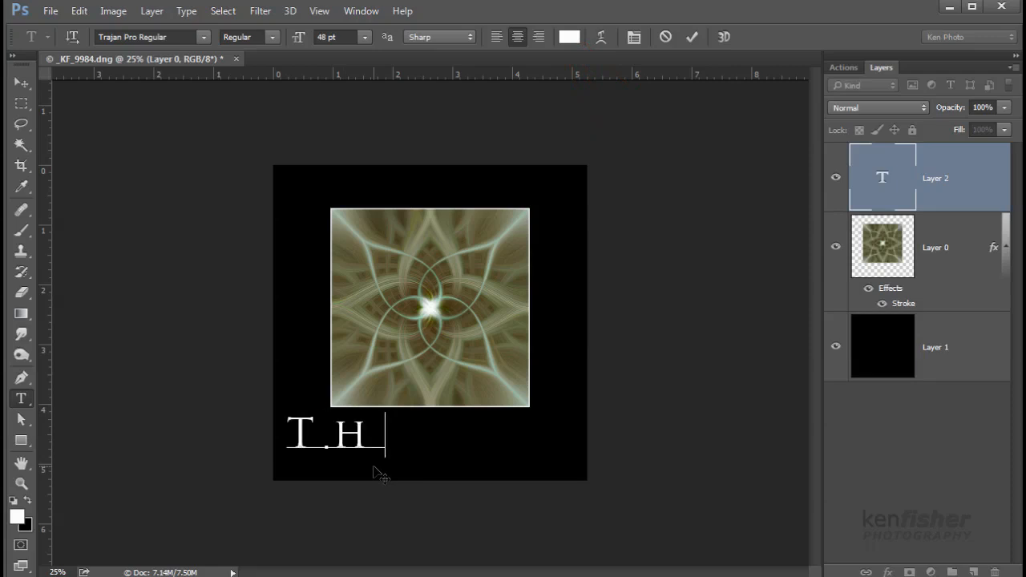
{"action": "type", "text": "e Gree"}
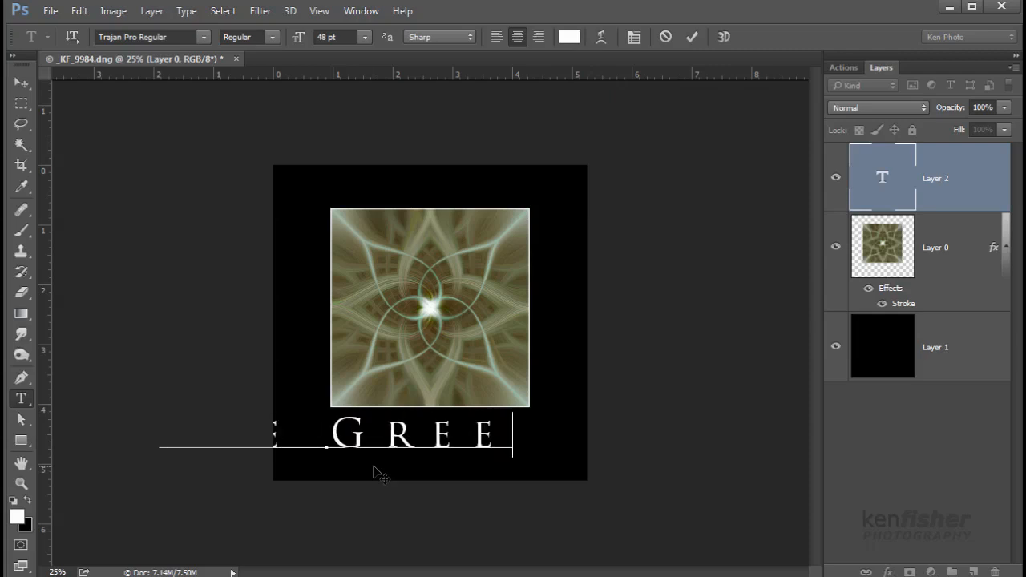
{"action": "type", "text": "n Room"}
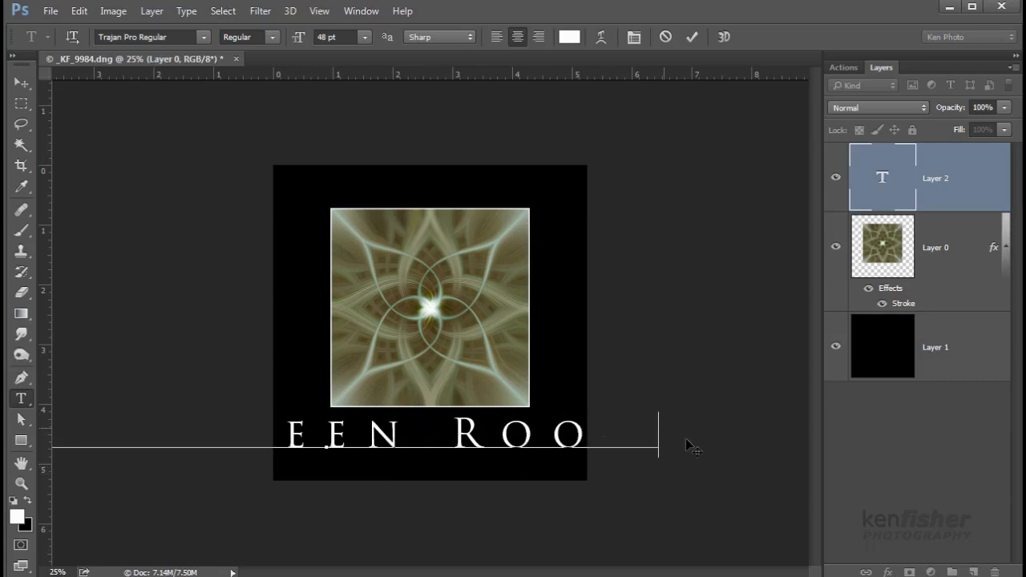
Step: Set the whole title's font size to 18 pt, centre it beneath the artwork, and commit the text
{"action": "left_click_drag", "start_coordinate": [656, 436], "coordinate": [76, 415]}
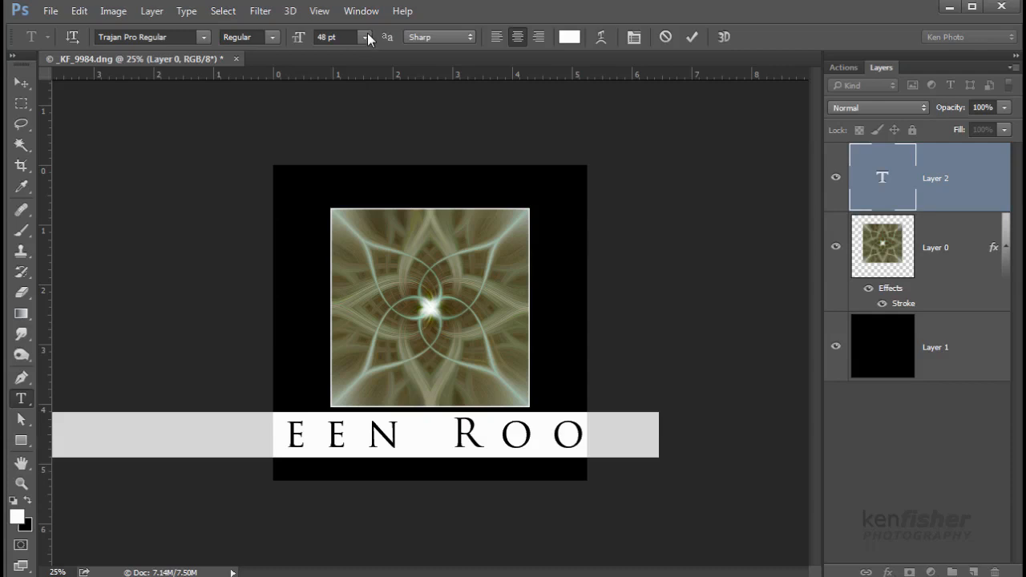
{"action": "left_click", "coordinate": [365, 36]}
{"action": "left_click", "coordinate": [365, 255]}
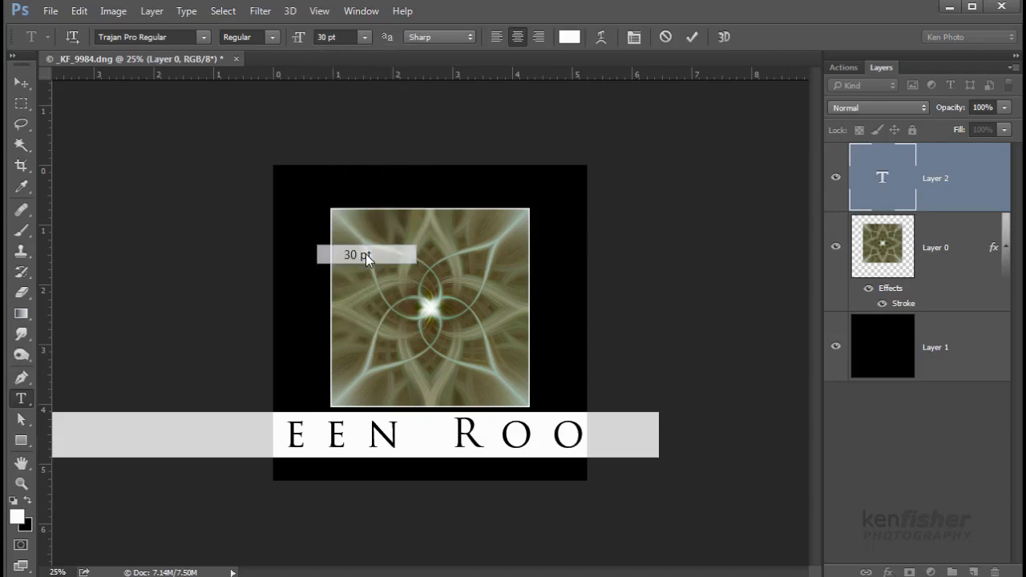
{"action": "left_click", "coordinate": [366, 37]}
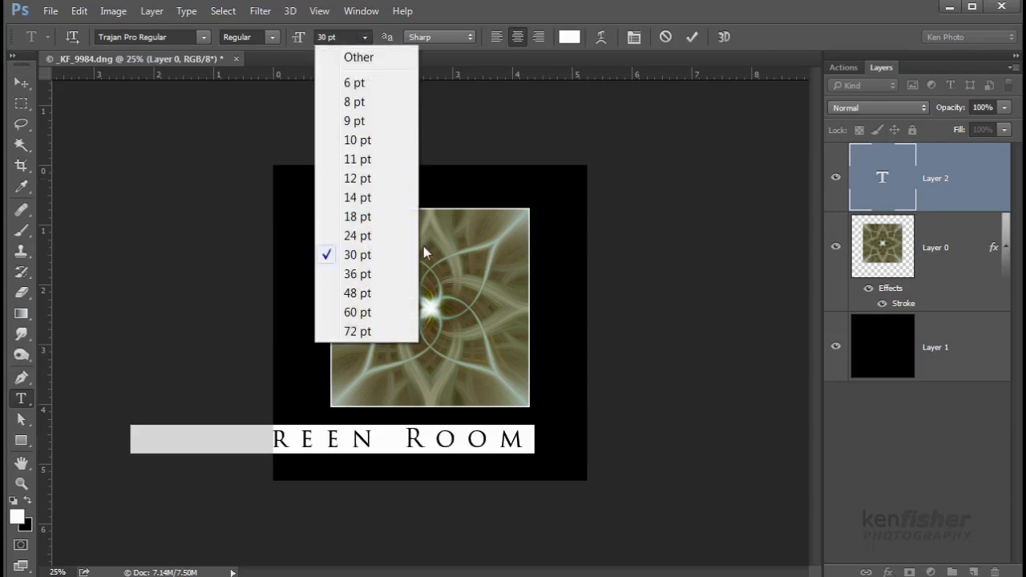
{"action": "left_click", "coordinate": [362, 216]}
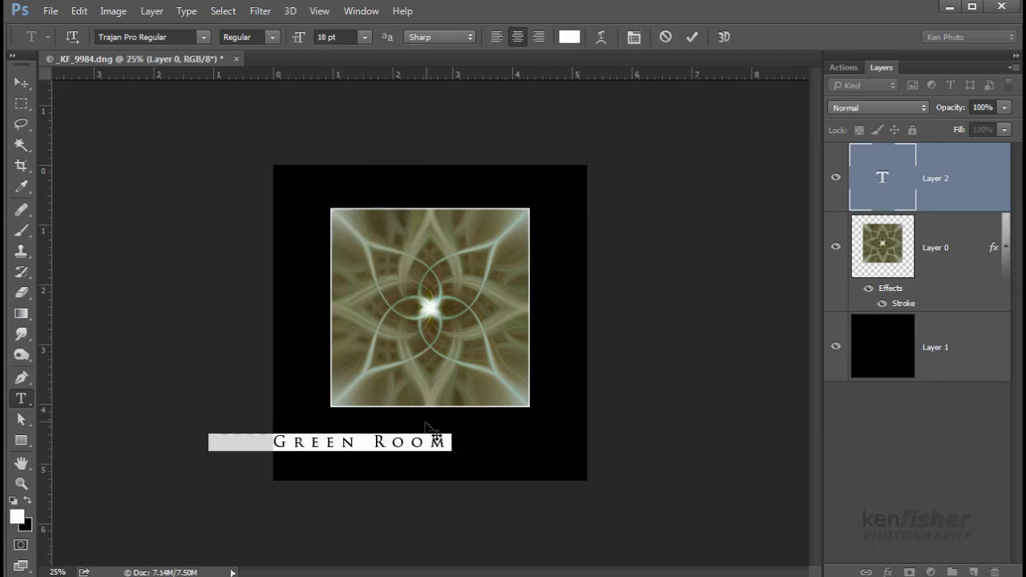
{"action": "left_click_drag", "start_coordinate": [458, 474], "coordinate": [545, 470]}
{"action": "key", "text": "ctrl+Return"}
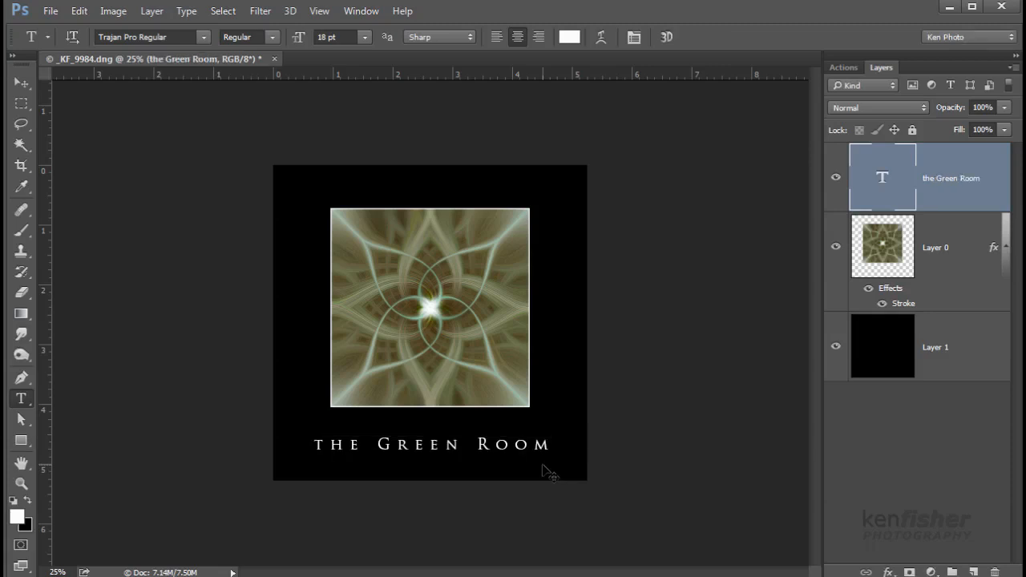